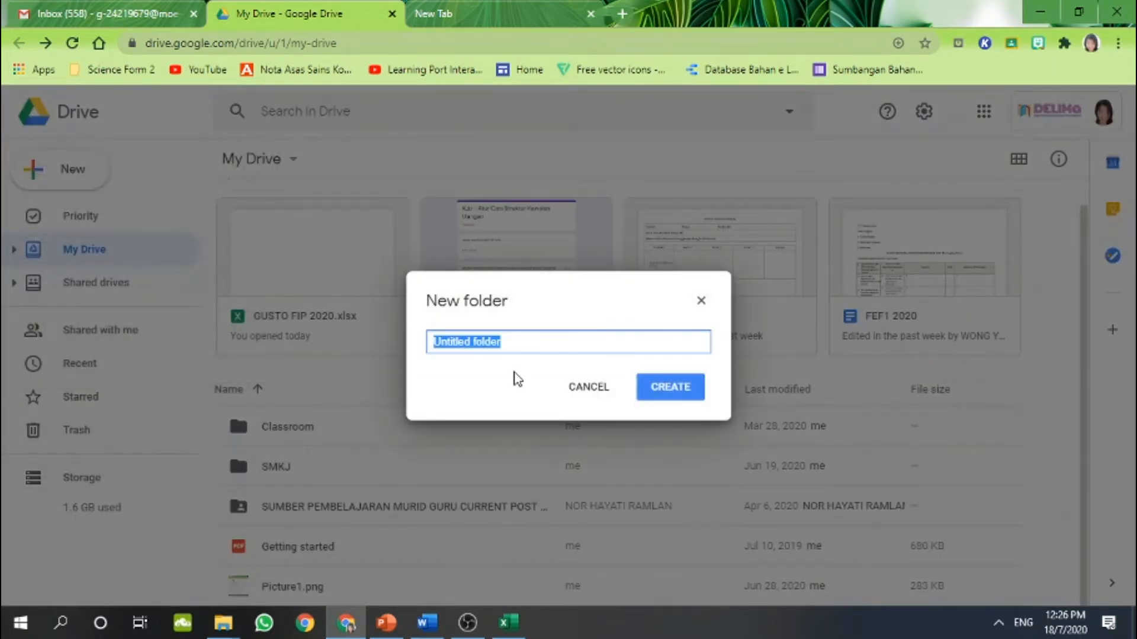
Create a 'Google Drive Tutorial' folder in My Drive and open it
text(Goo)
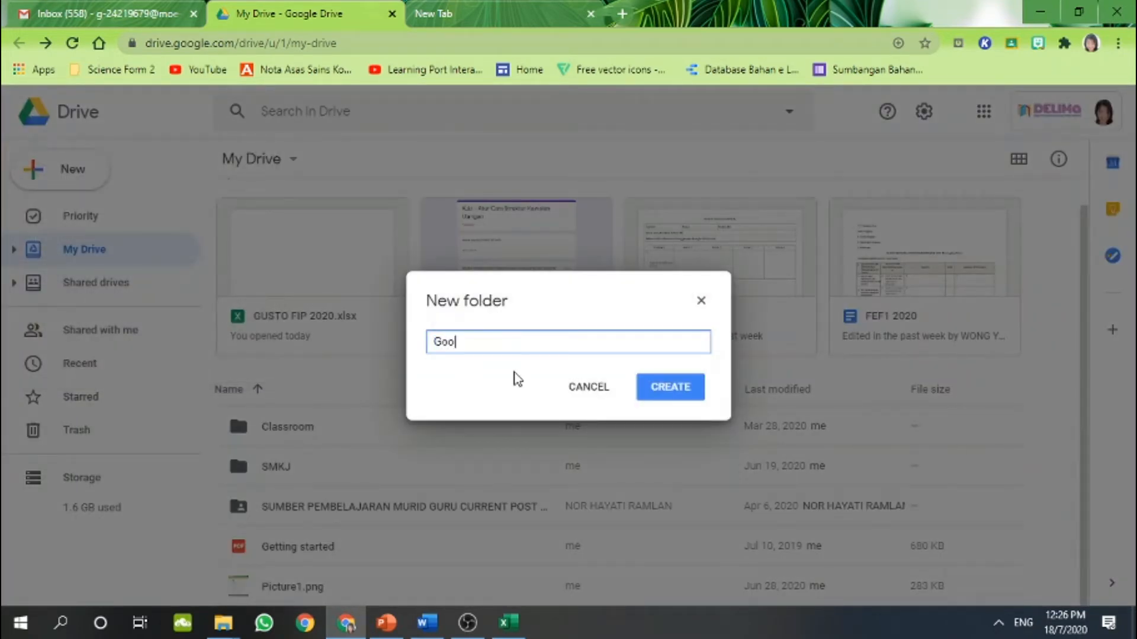
text(gle Drive Tutorial)
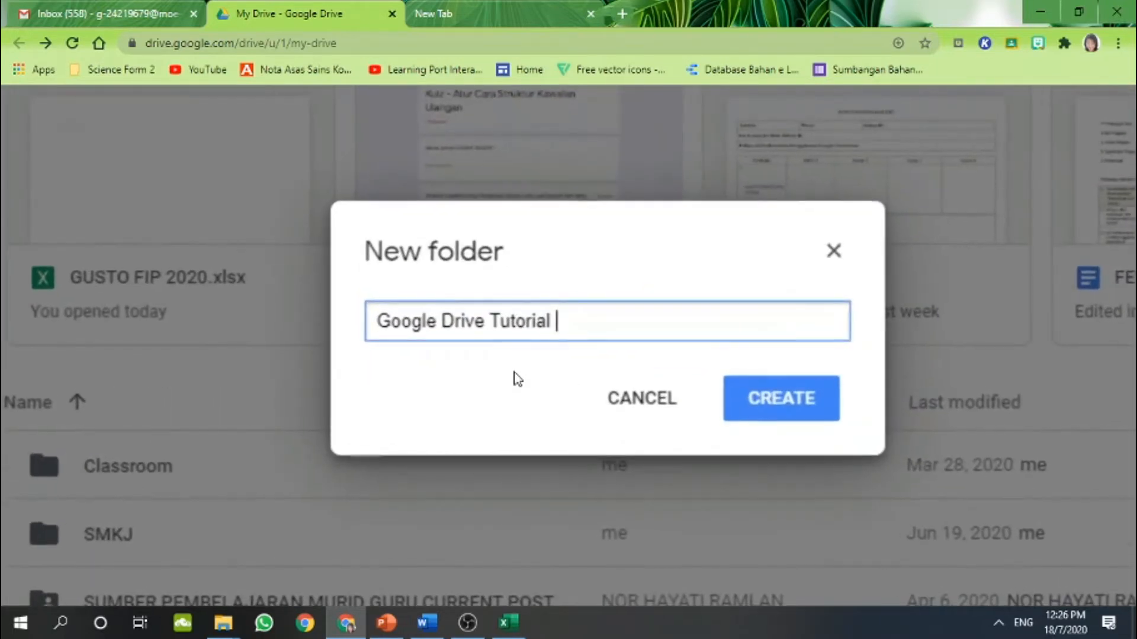
click(741, 414)
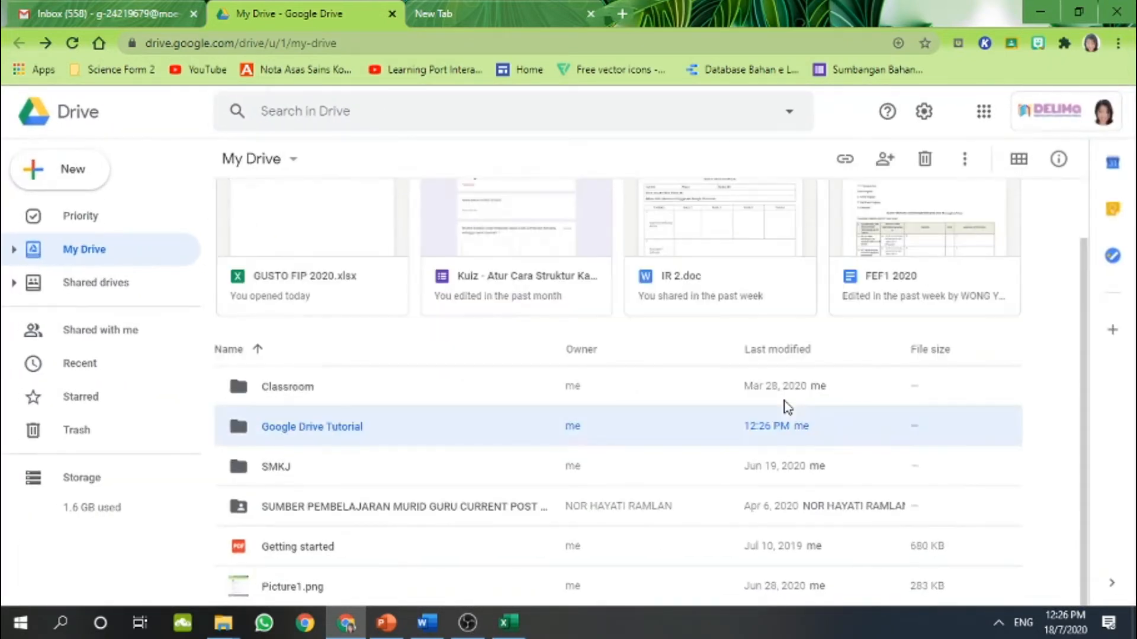
double_click(403, 424)
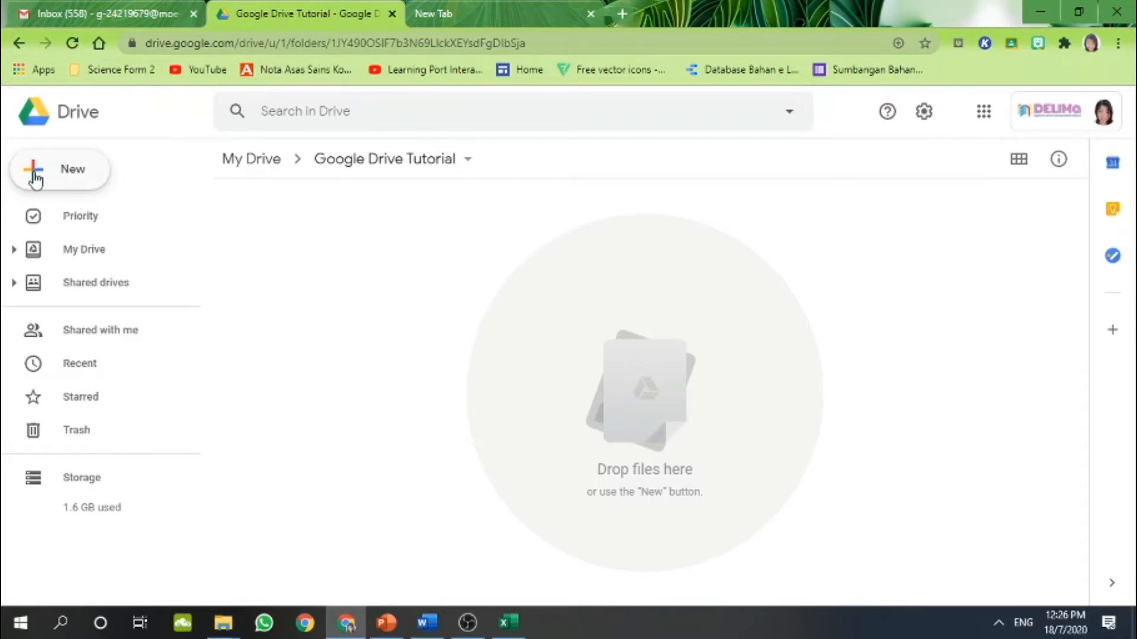
Upload Laporan Tahunan from the desktop GD TUTORIAL folder using New > File upload
click(69, 174)
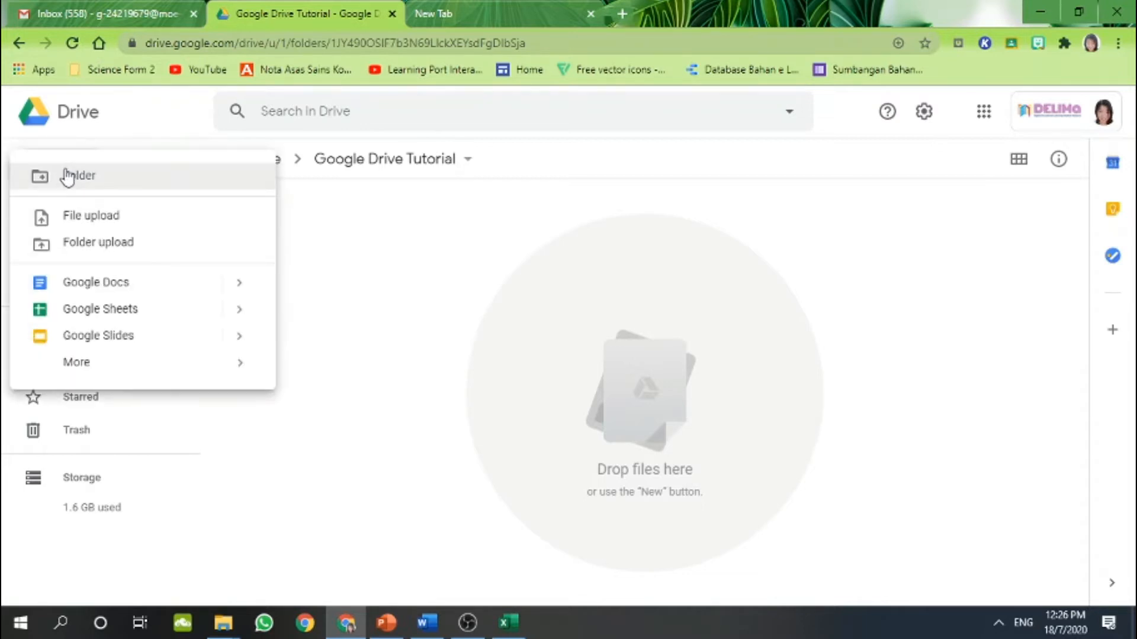
click(77, 219)
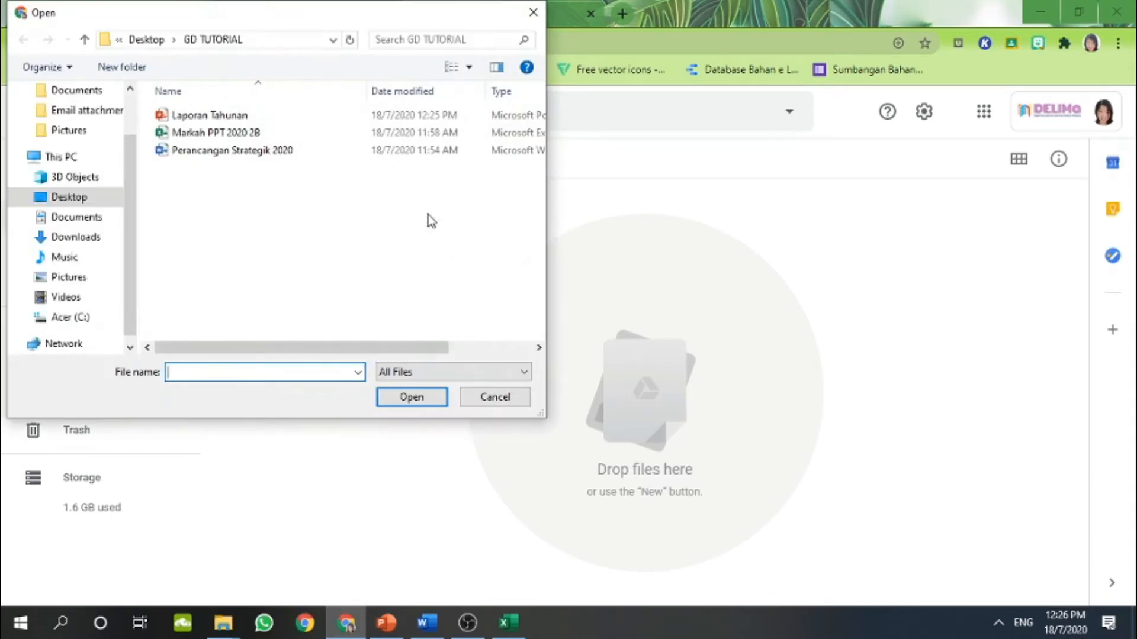
double_click(239, 121)
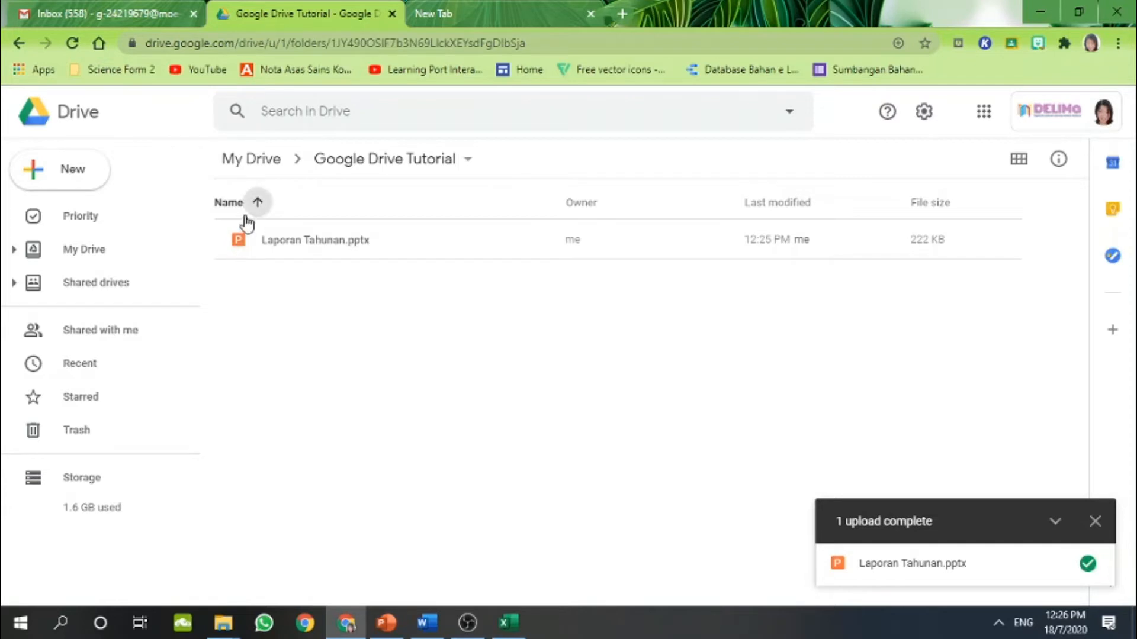
Open Laporan Tahunan.pptx with Google Slides from its context menu
click(296, 252)
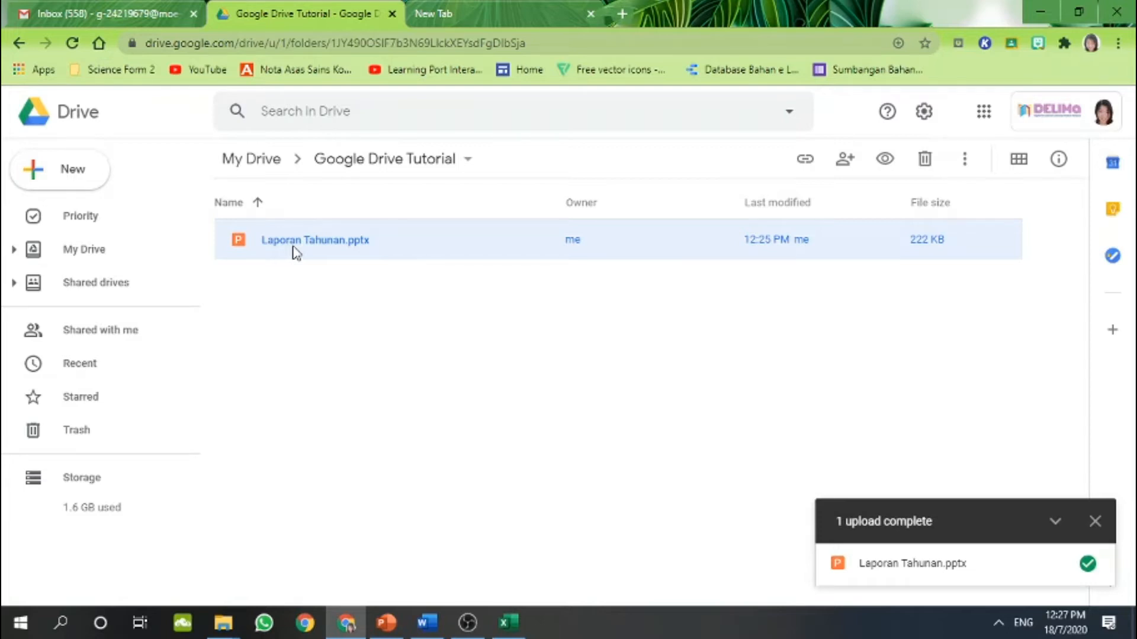
right_click(296, 252)
mouse_move(333, 193)
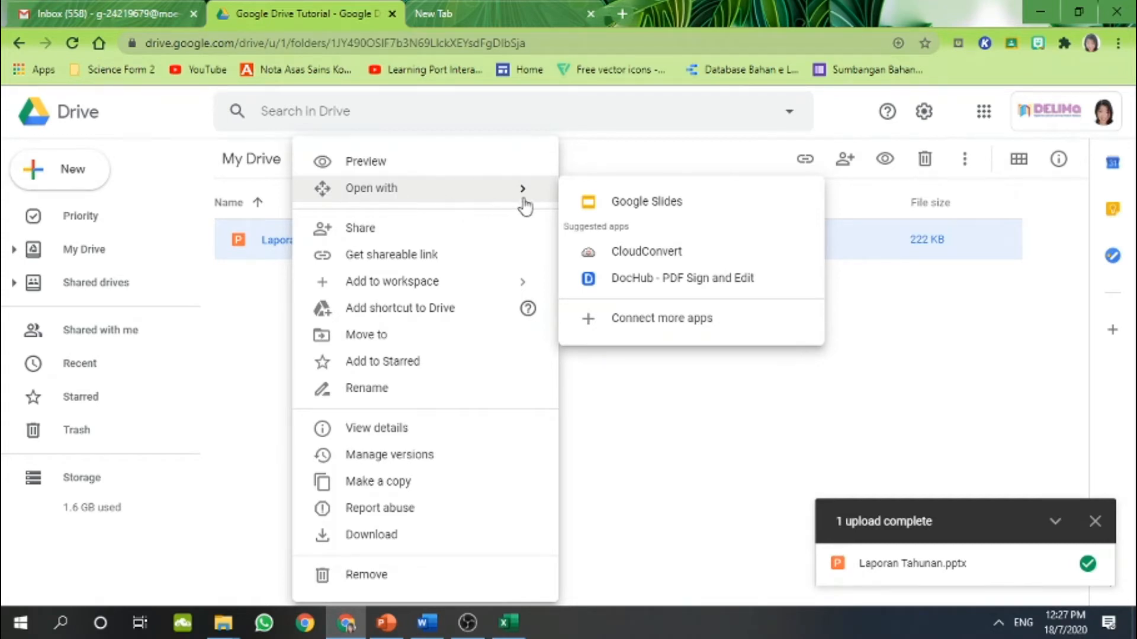
click(620, 204)
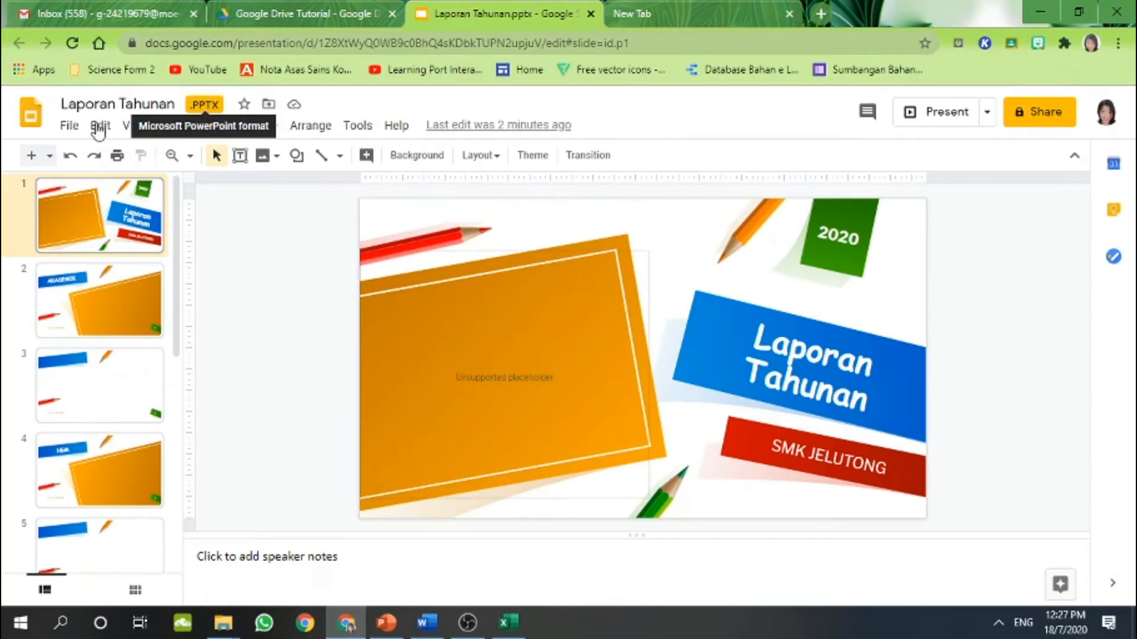
Save the Laporan Tahunan PPTX as a Google Slides presentation from the File menu
click(68, 128)
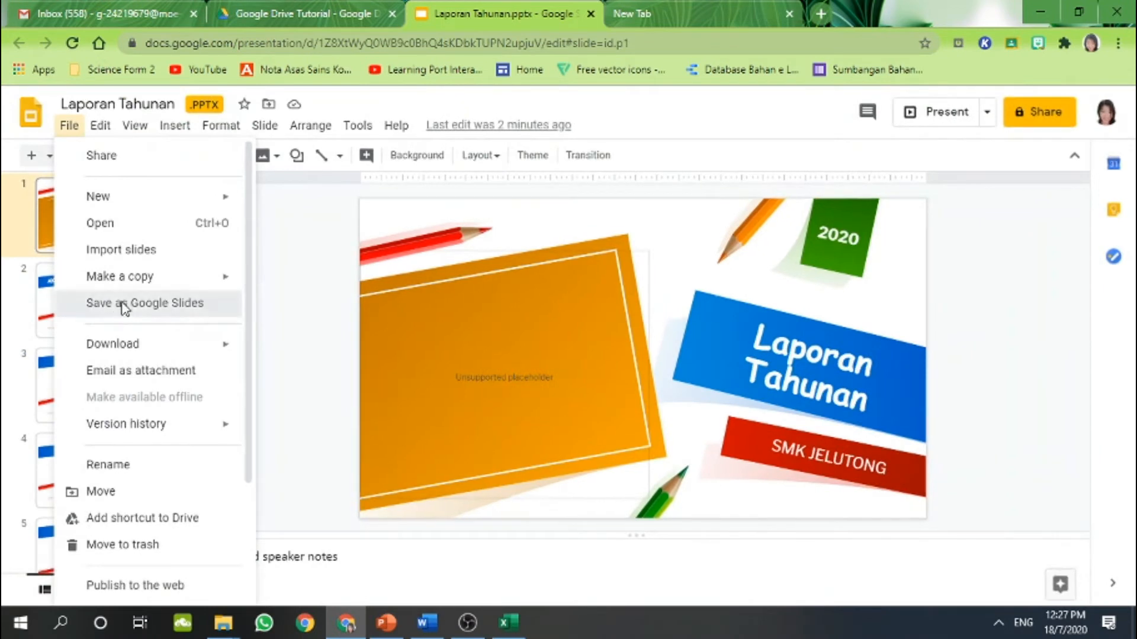
click(123, 308)
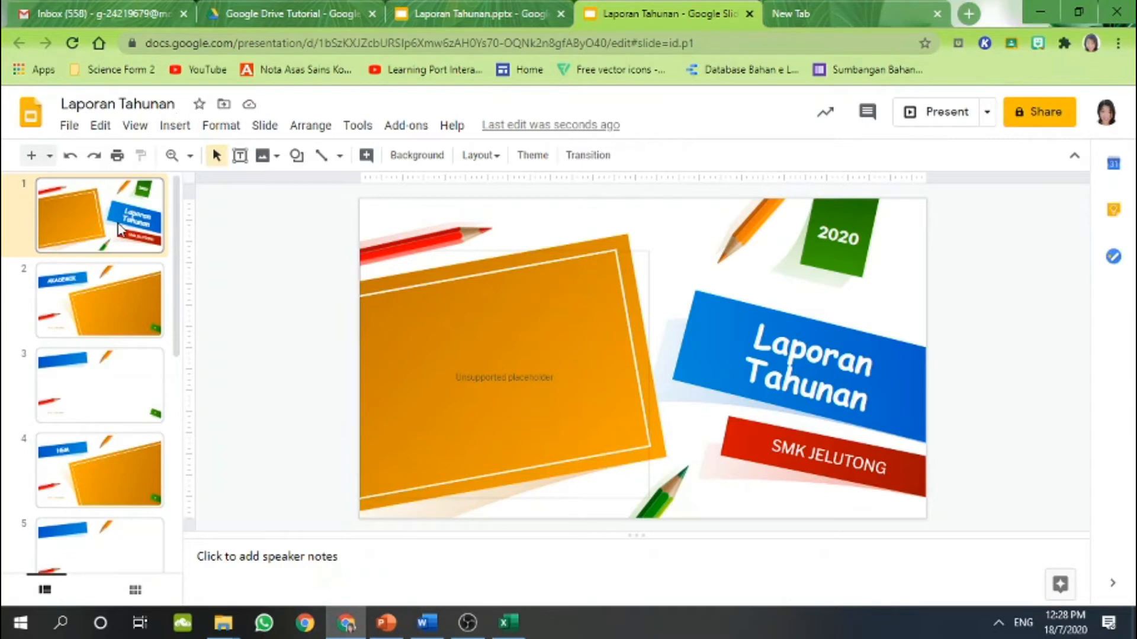
key(Down)
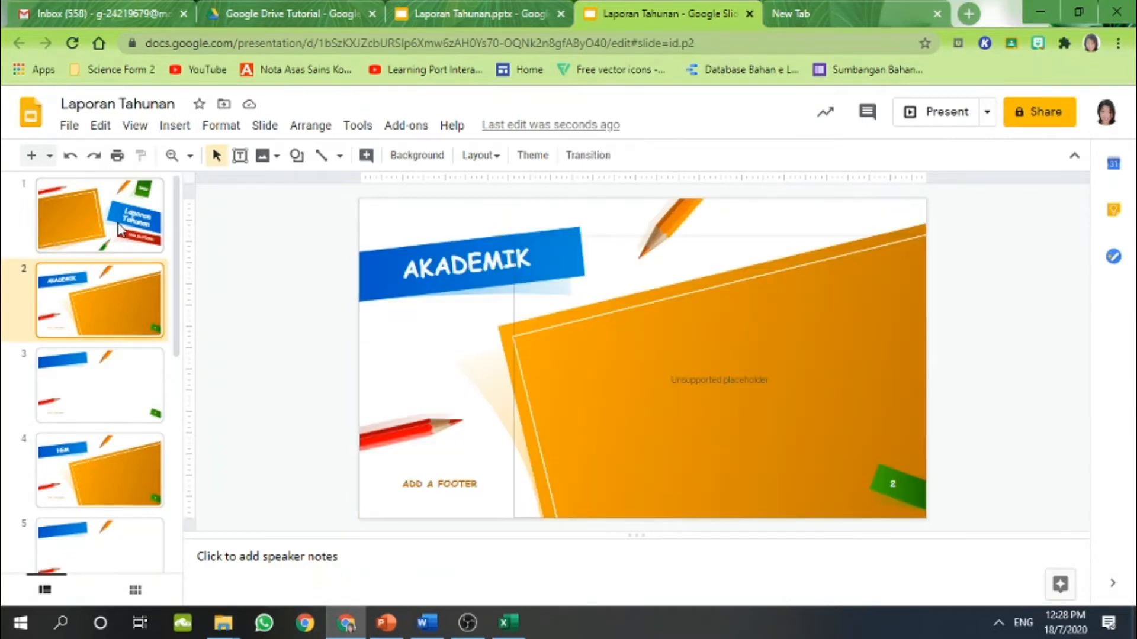
key(Down)
key(Down)
key(Down)
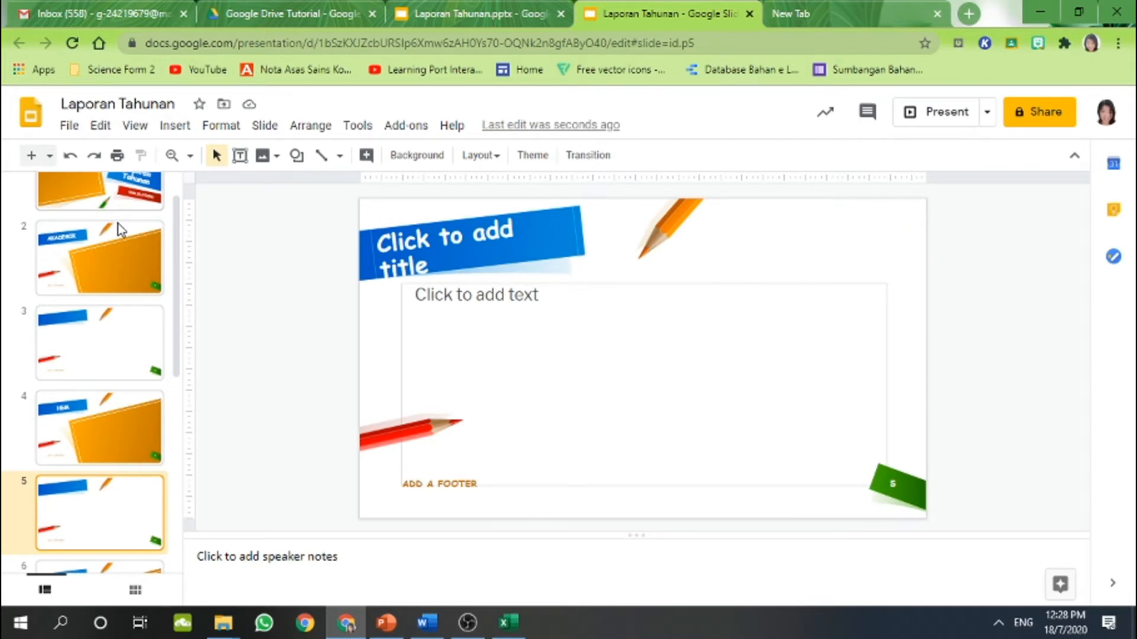
key(Down)
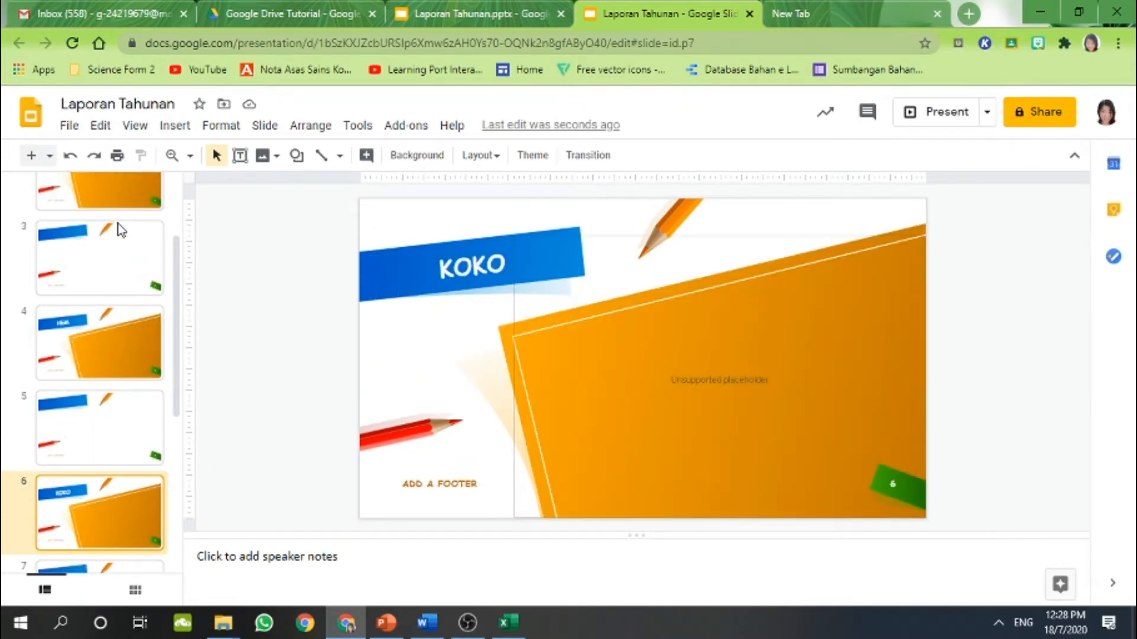
key(Down)
key(Down)
key(Down)
key(Down)
key(Up)
key(Up)
key(Up)
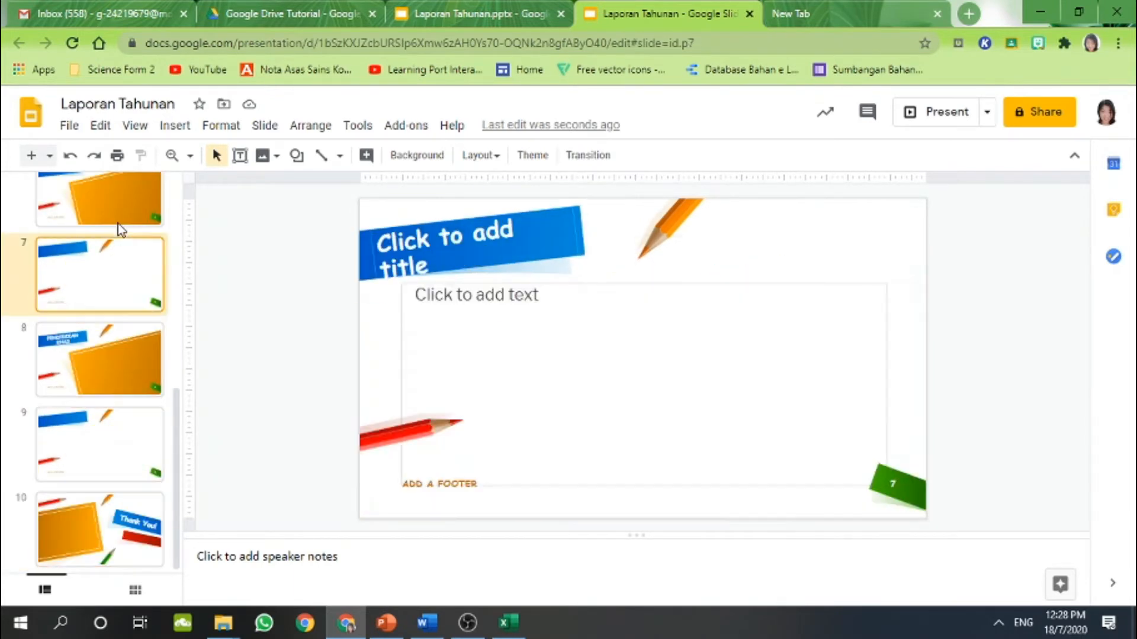
key(Up)
key(Up)
key(Up)
key(Up)
key(Up)
key(Up)
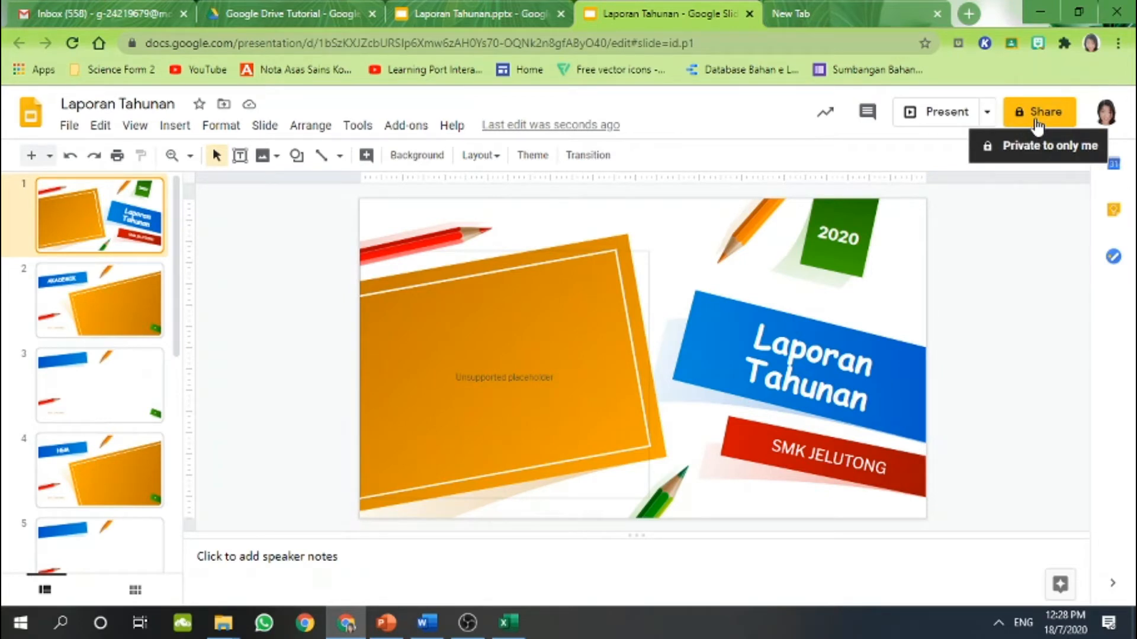
Copy the deck's link and open it to anyone at Ministry Of Education Malaysia
click(1035, 118)
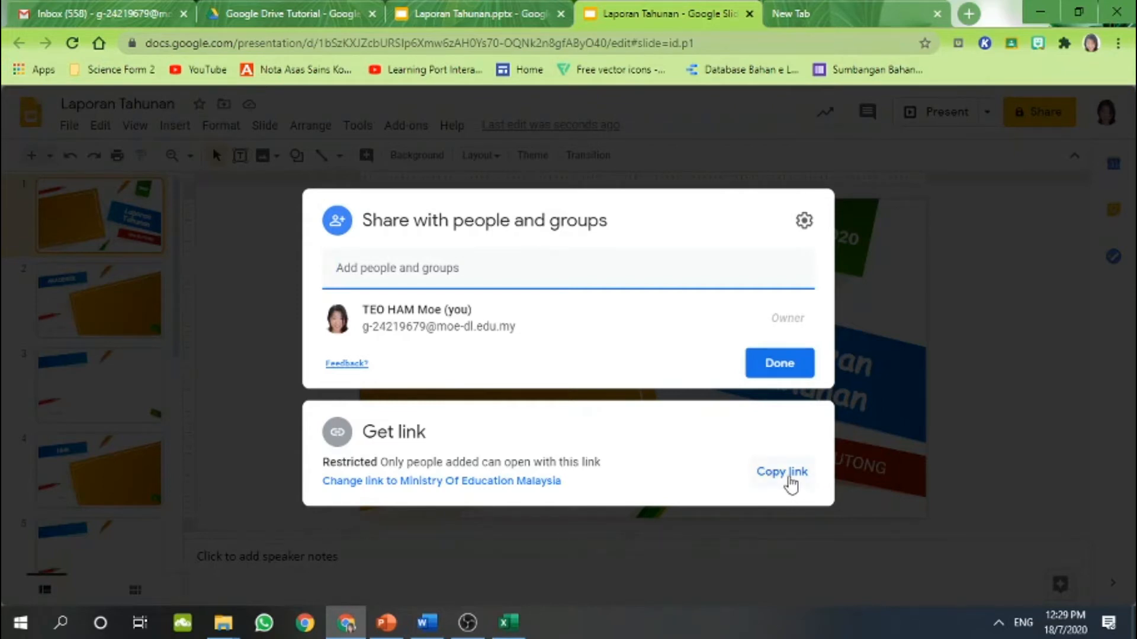
click(783, 472)
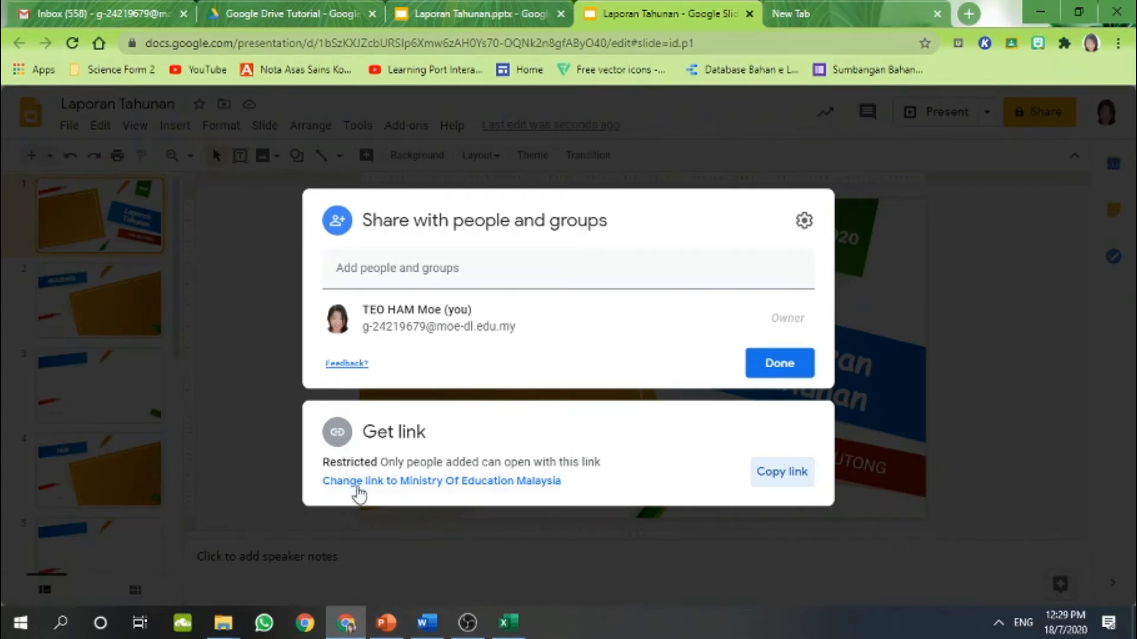
click(354, 482)
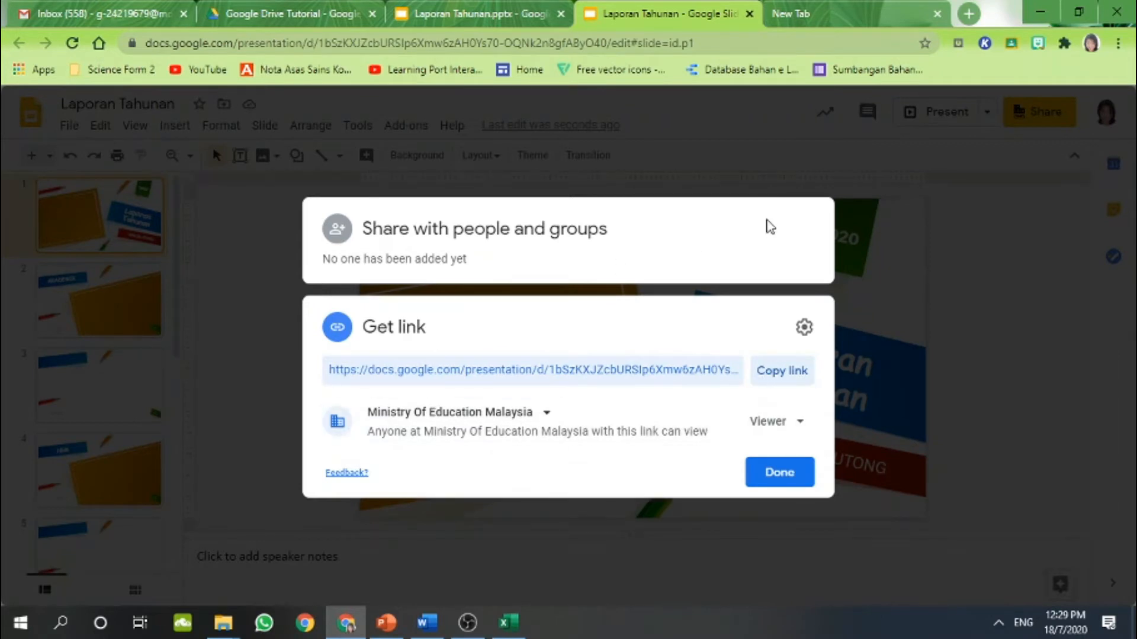
click(747, 158)
Reopen sharing, copy the link again and expand its access settings
click(1054, 106)
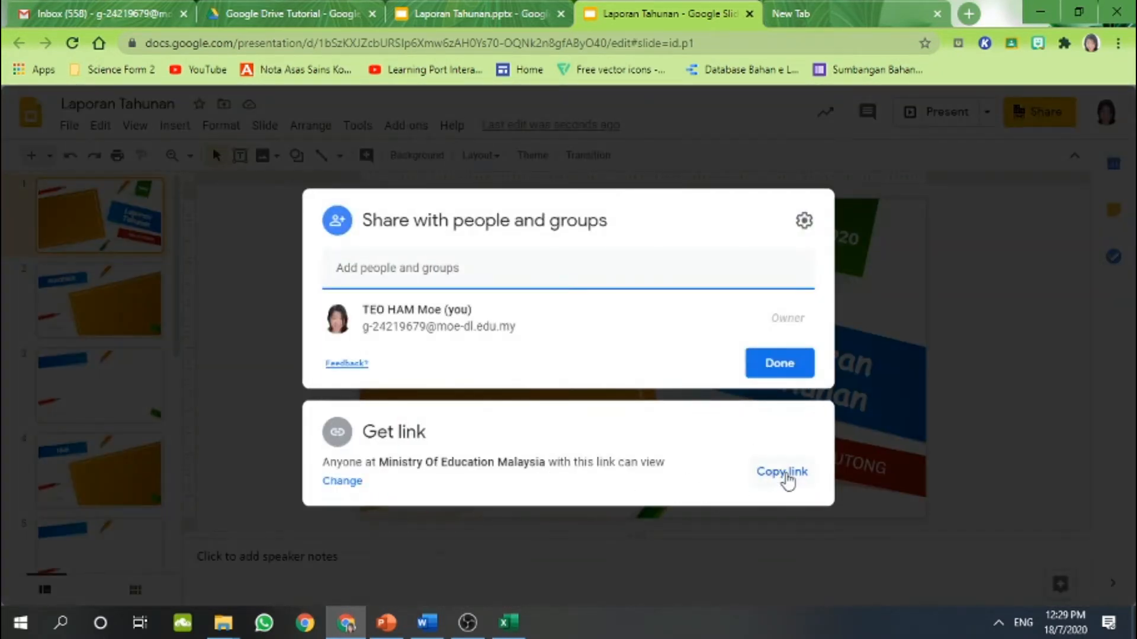
click(784, 473)
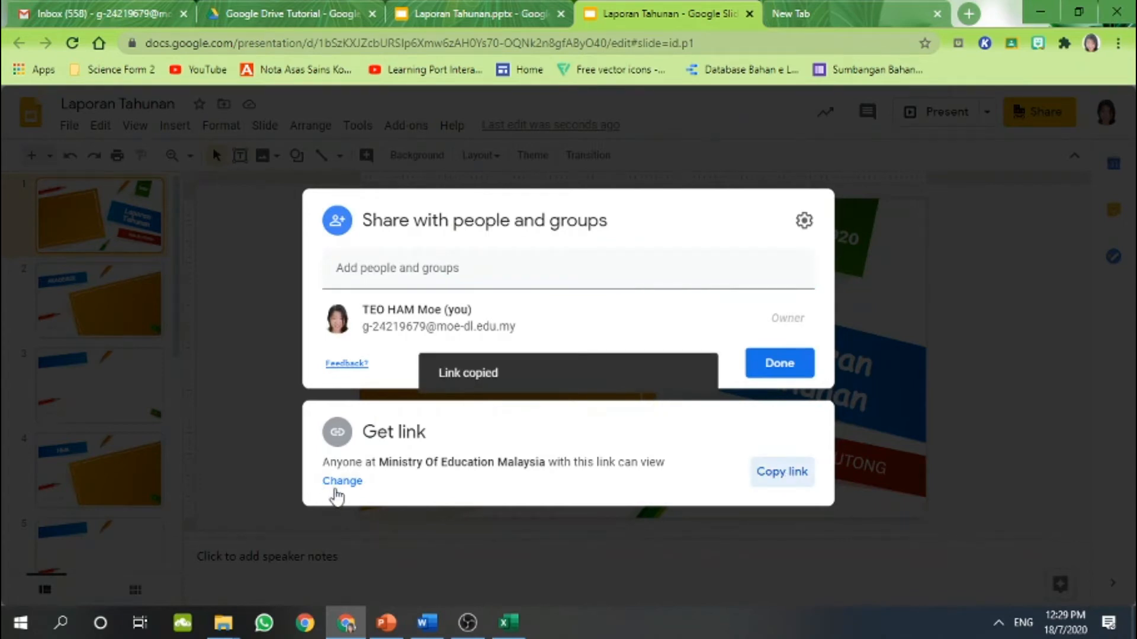
click(342, 482)
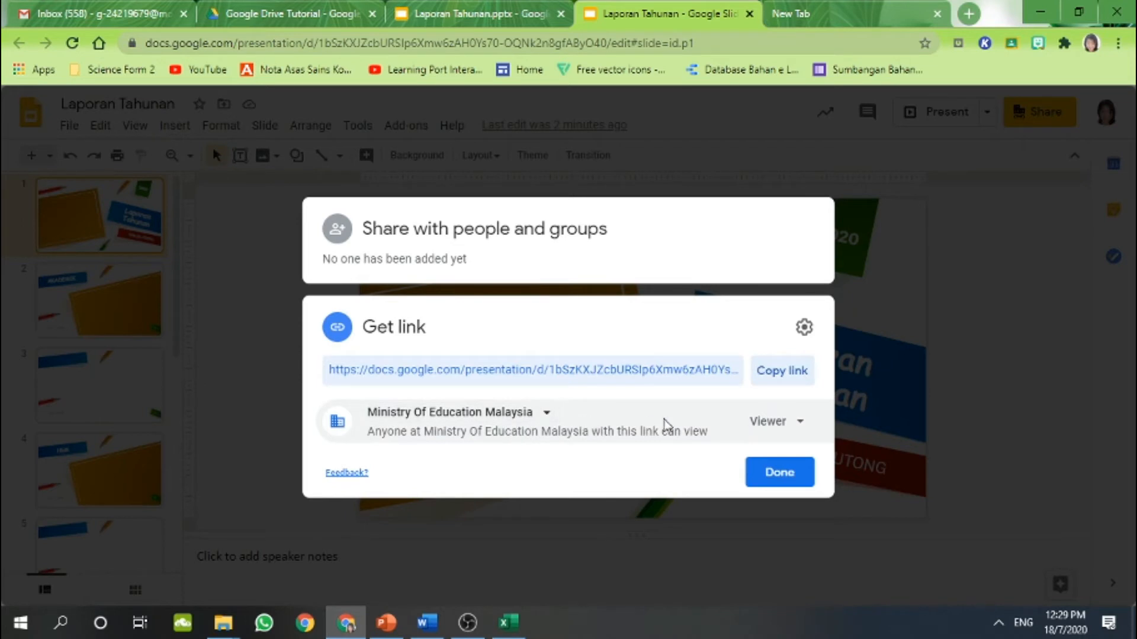
Change the Ministry Of Education Malaysia link role from Viewer to Editor
click(782, 423)
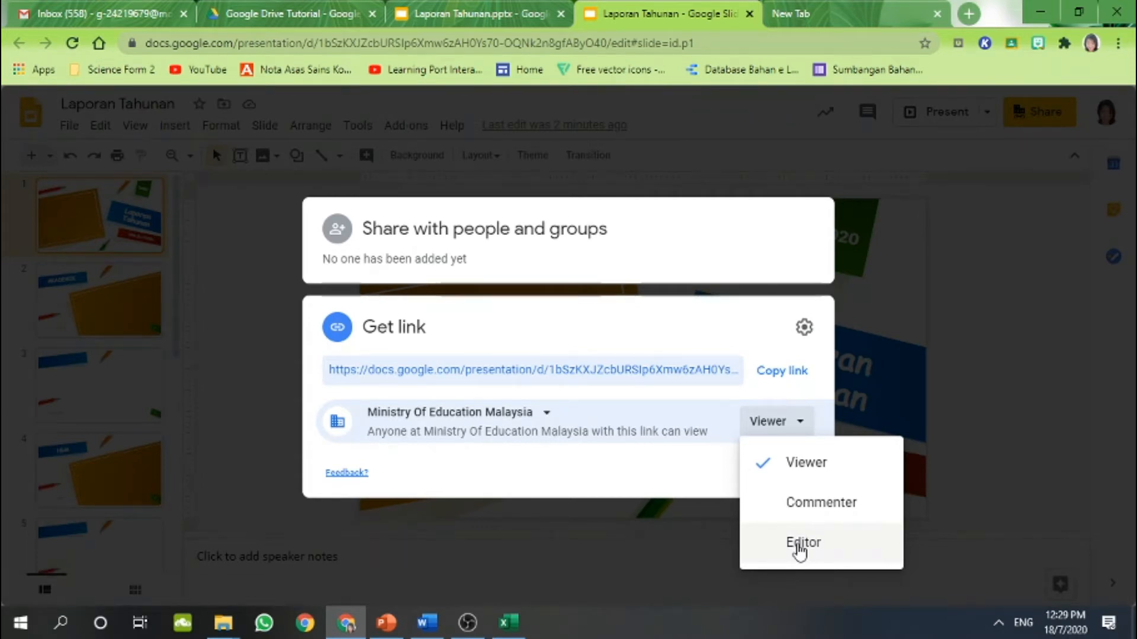
click(800, 546)
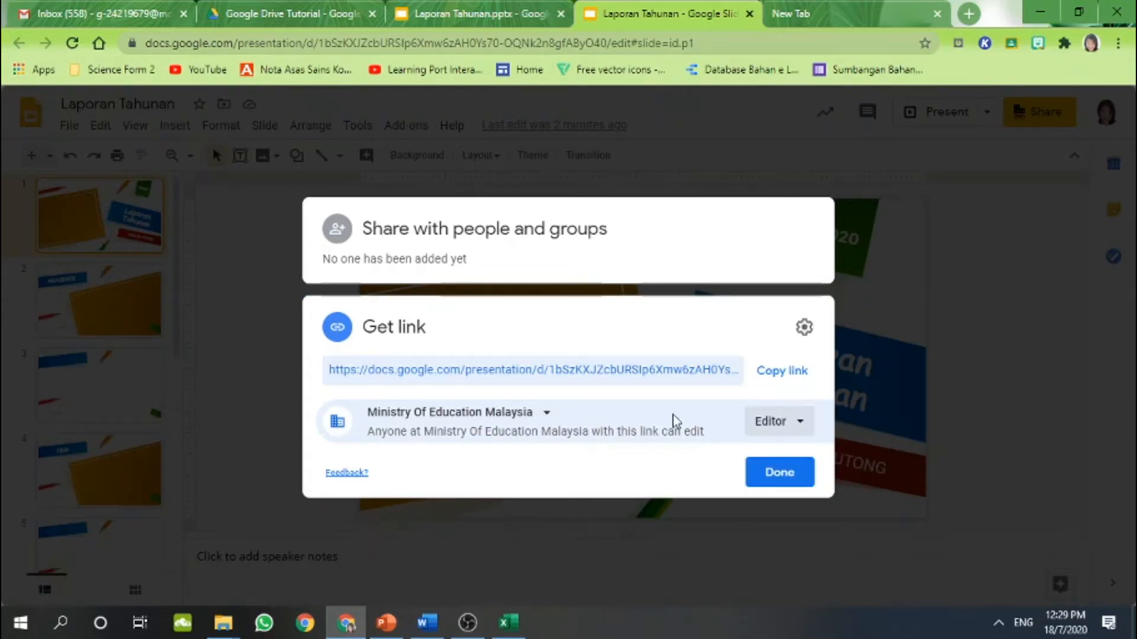
click(536, 414)
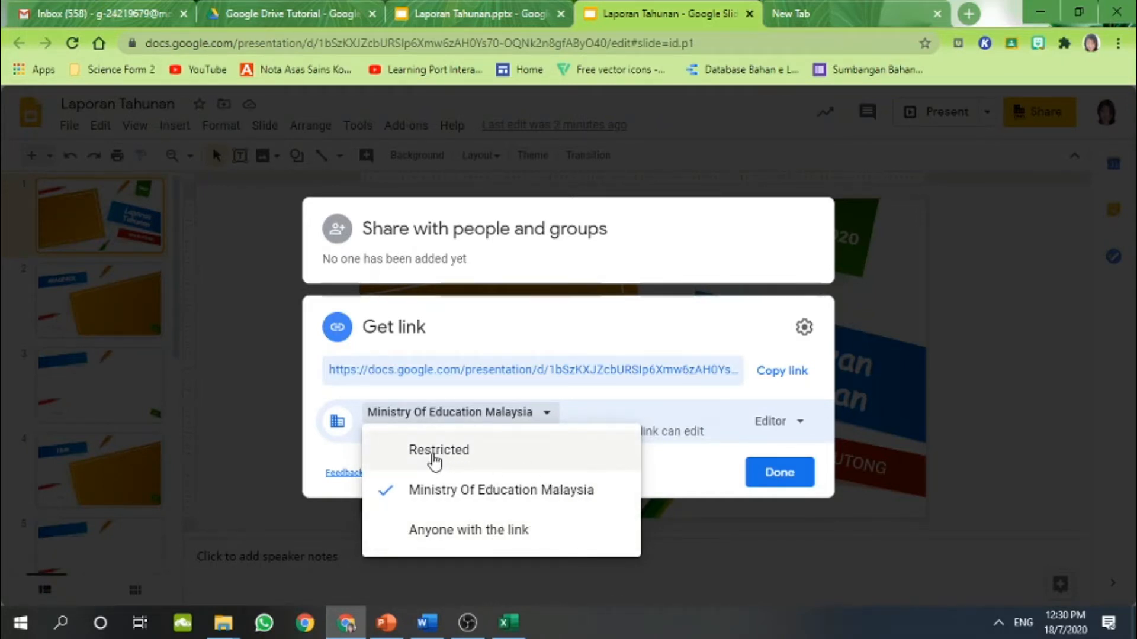
Set link access to Restricted, copy the link, and recheck the sharing settings
click(428, 457)
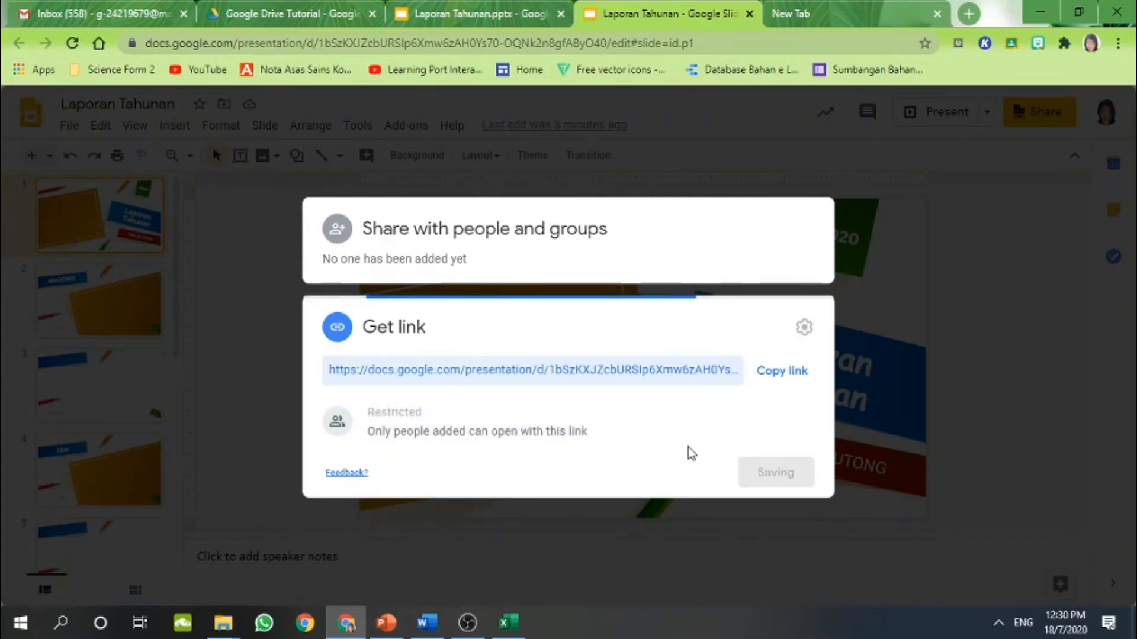
click(781, 373)
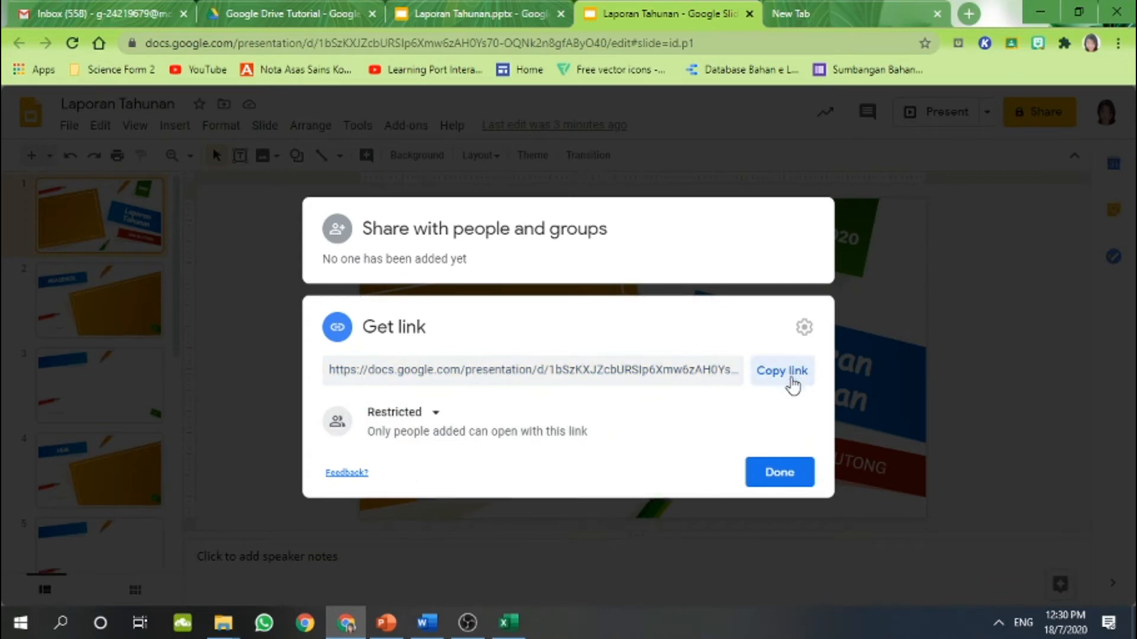
click(776, 476)
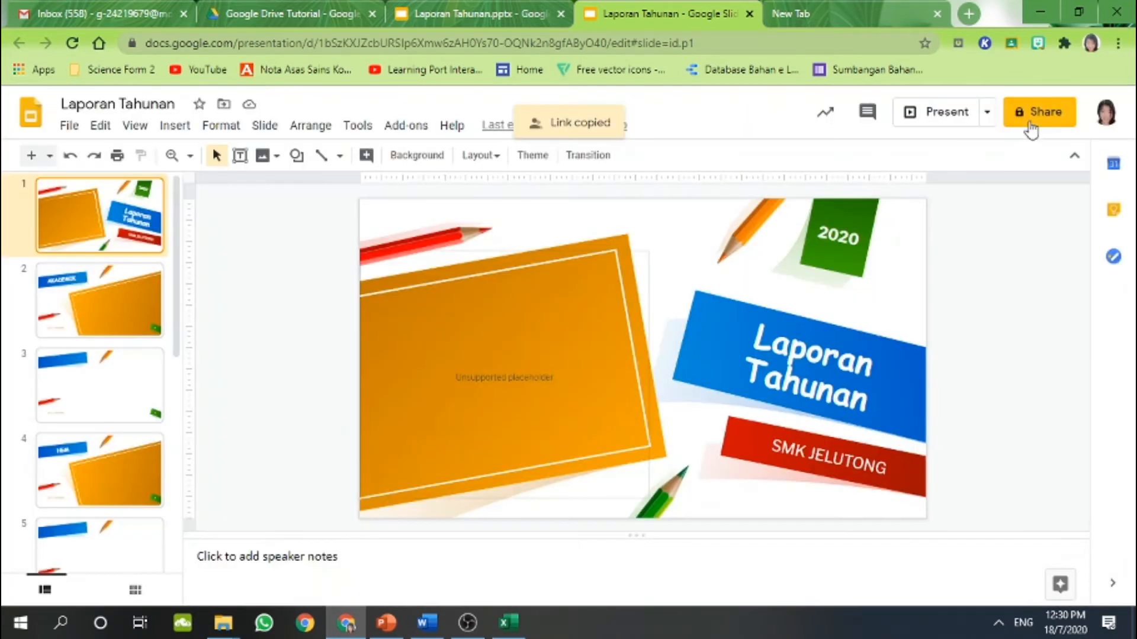
click(1033, 119)
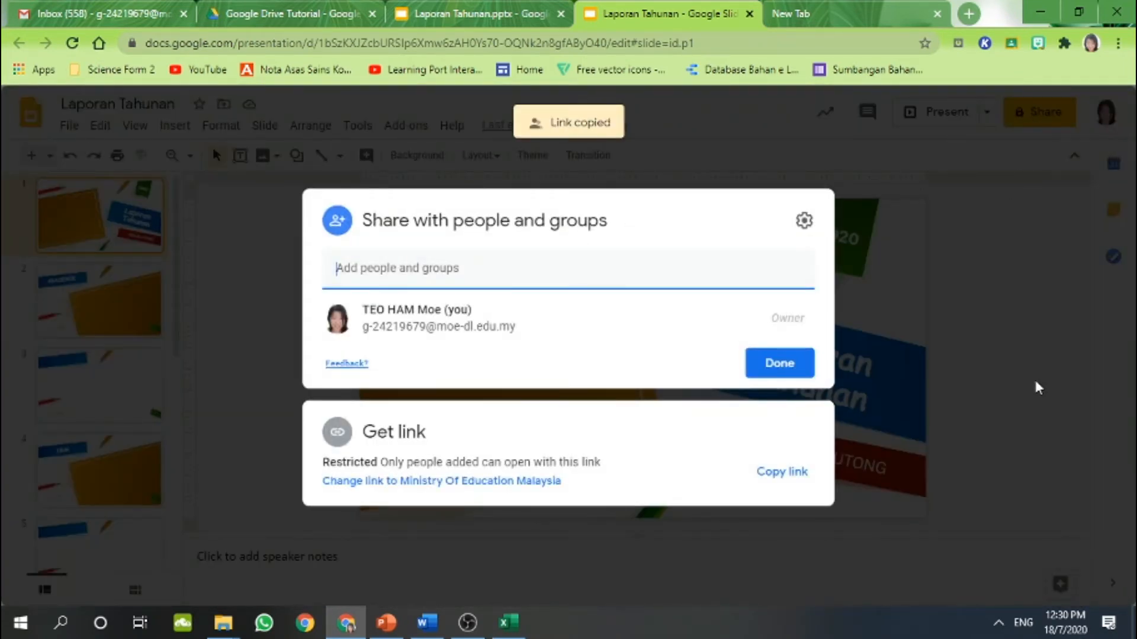
click(1035, 385)
click(1047, 119)
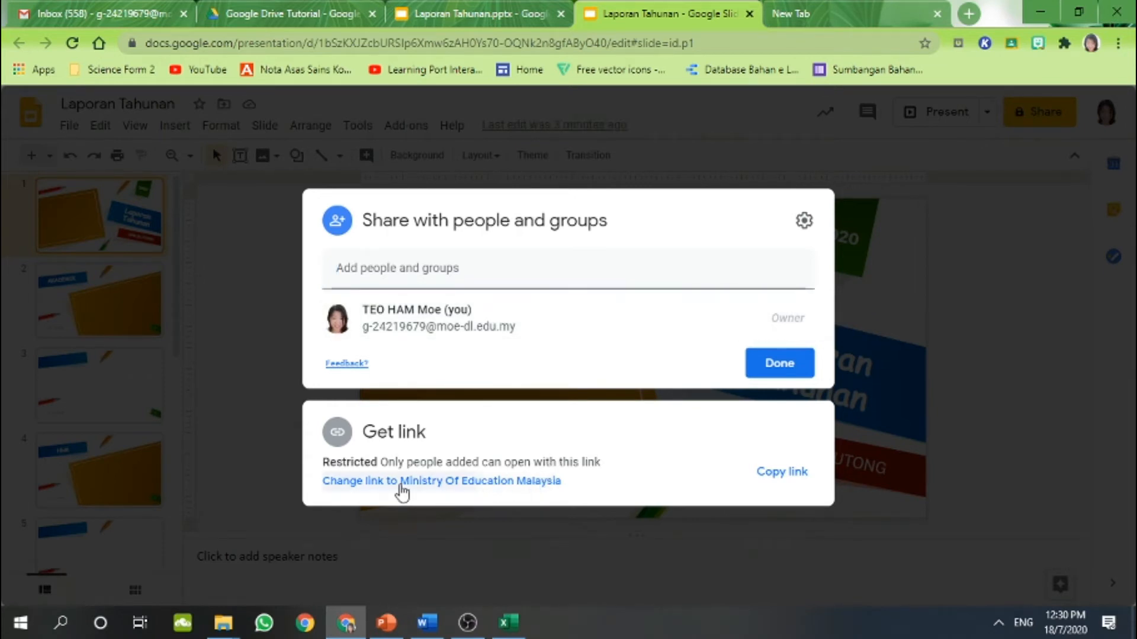
Switch the link back to Ministry Of Education Malaysia viewers and close the Share dialog
click(400, 483)
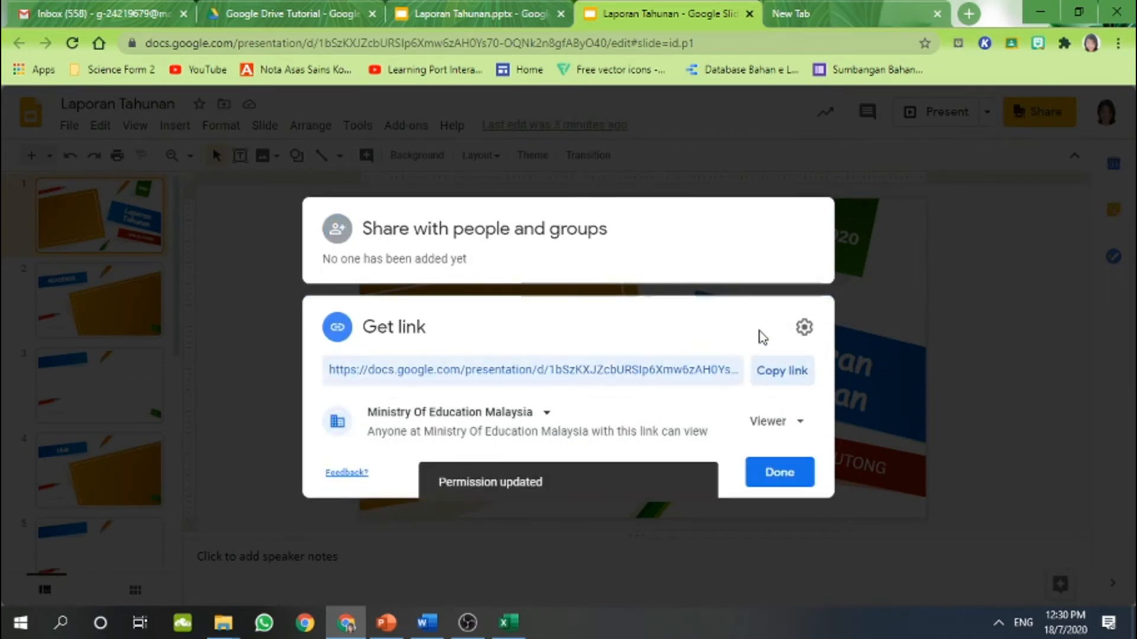
click(528, 416)
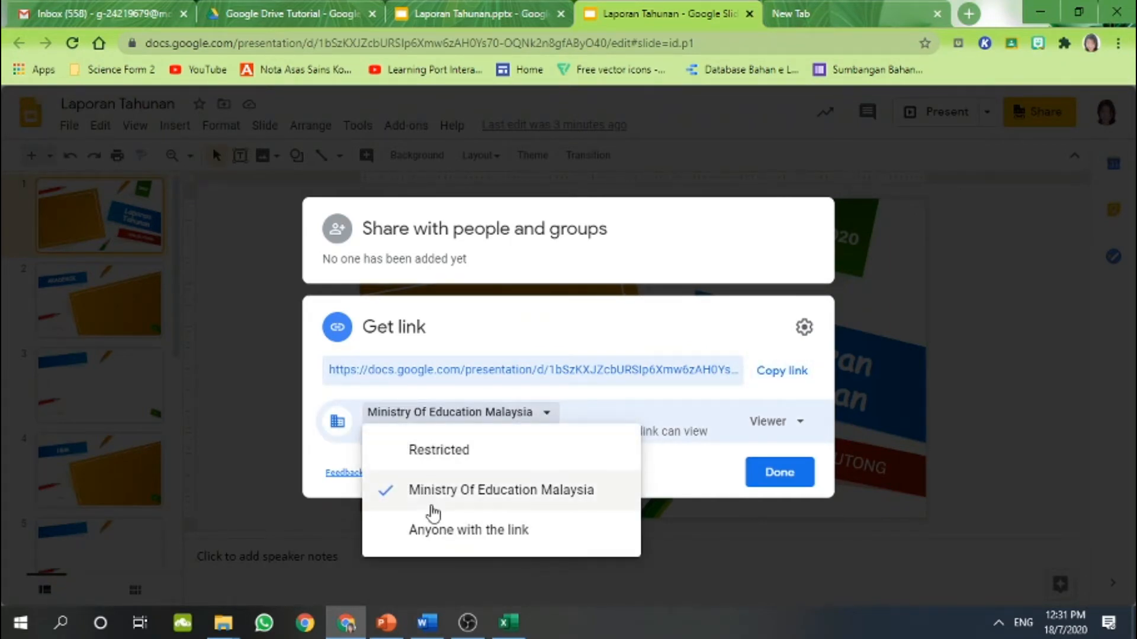
click(773, 475)
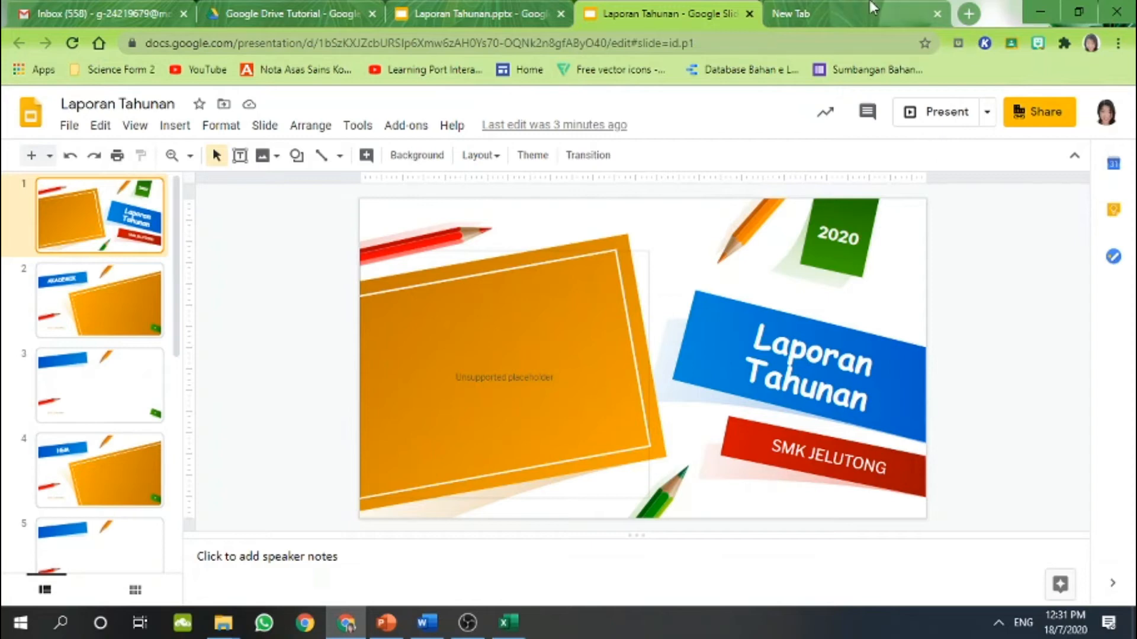
Paste the copied presentation link into the new browser tab and load it
click(842, 3)
click(837, 38)
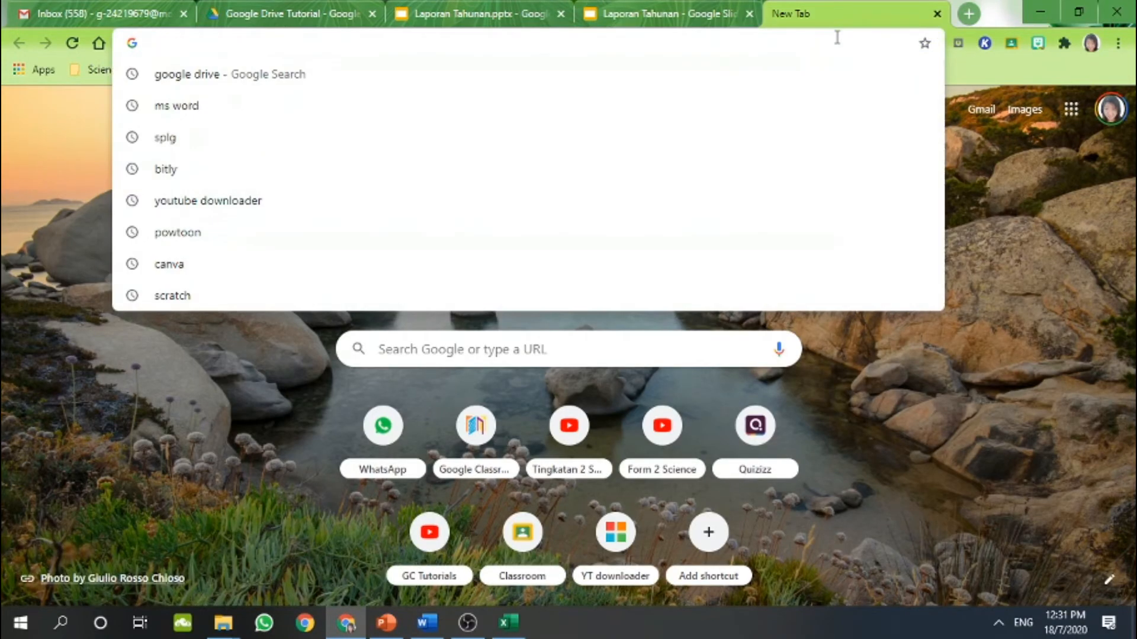
key(Return)
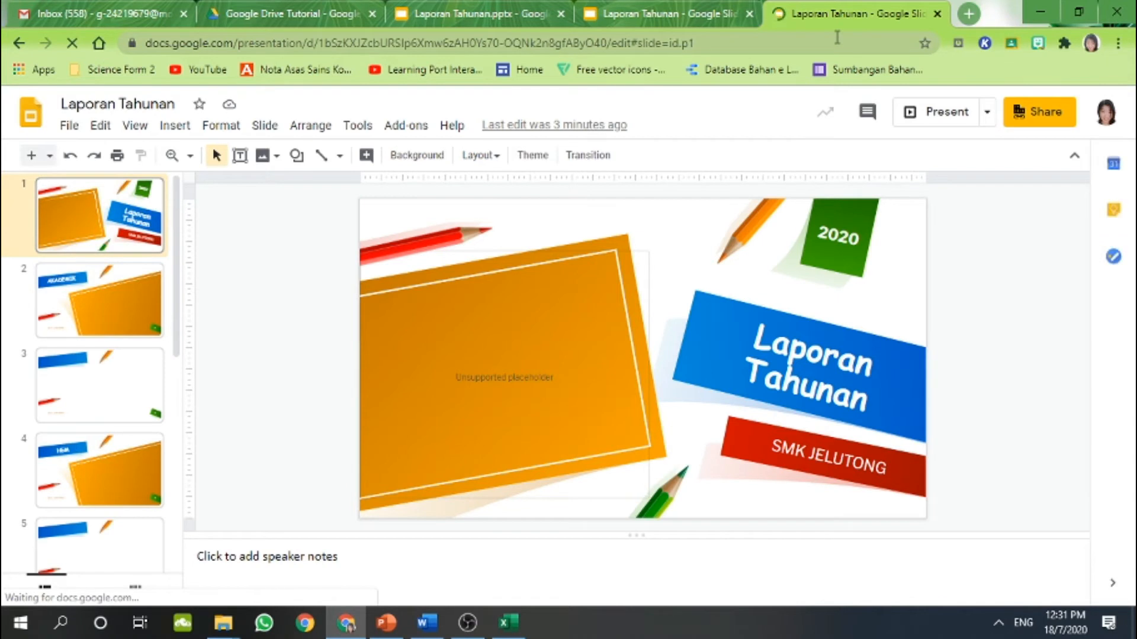
Flip between slide 2 (AKADEMIK) and slide 3 of the presentation
click(124, 271)
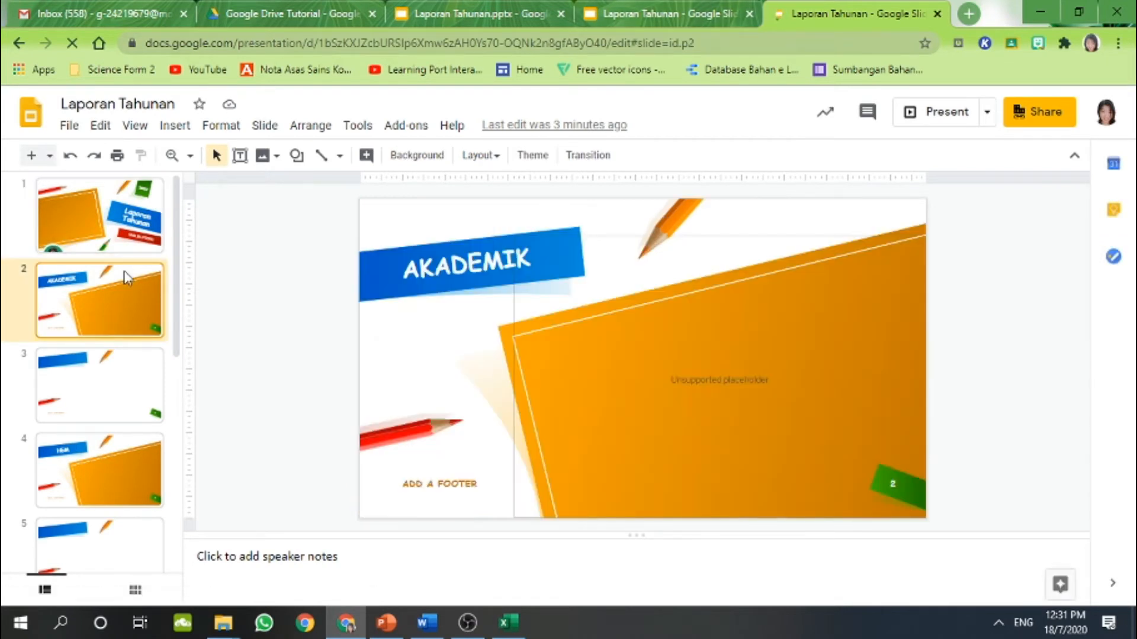
click(123, 379)
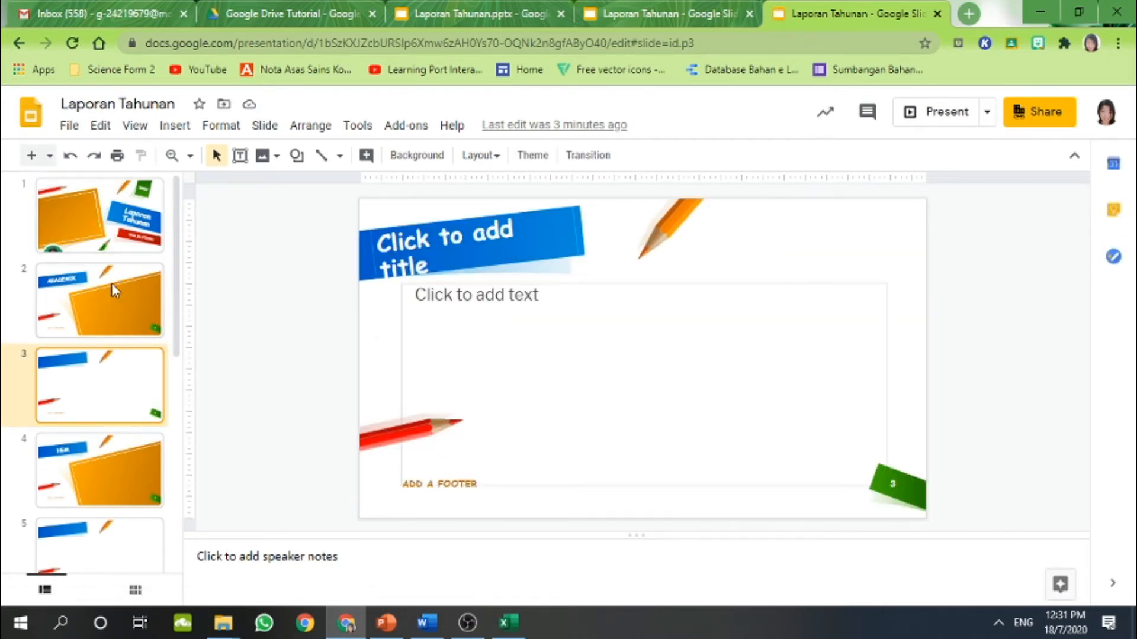
click(111, 284)
click(118, 380)
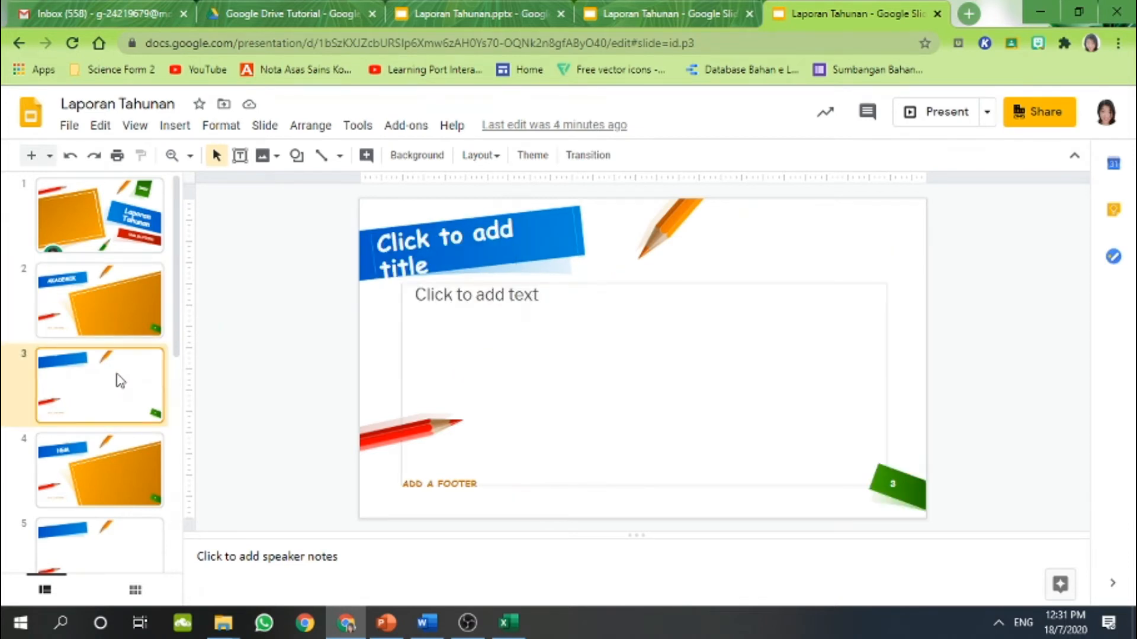
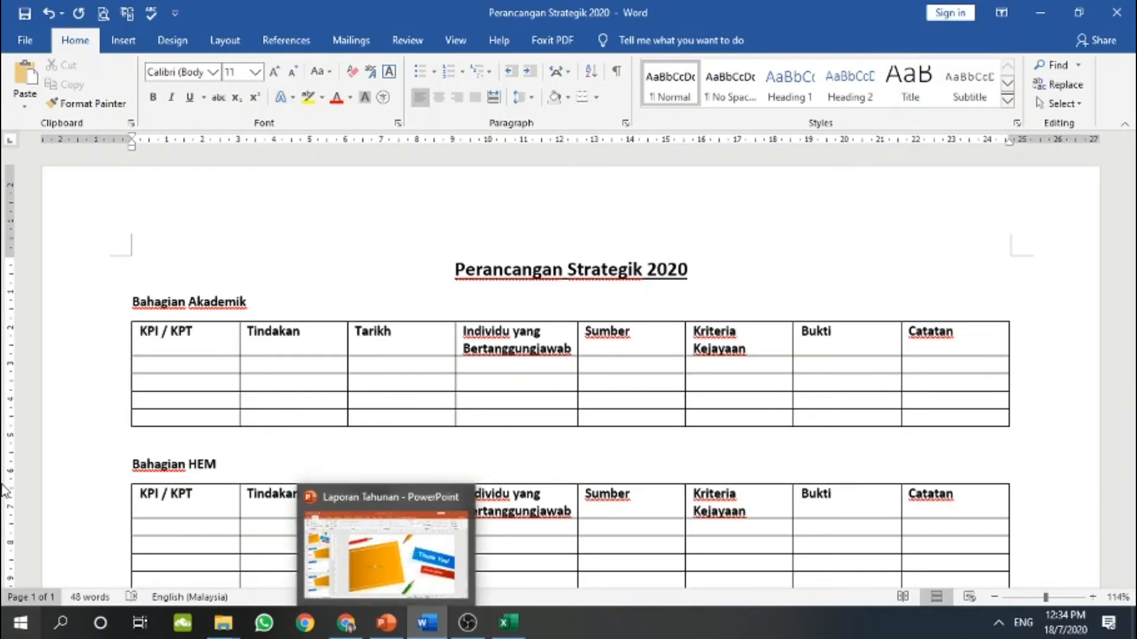
Look over the Perancangan Strategik 2020 tables in Word, then minimise Word to show the presentation
scroll(172, 456, down, 5)
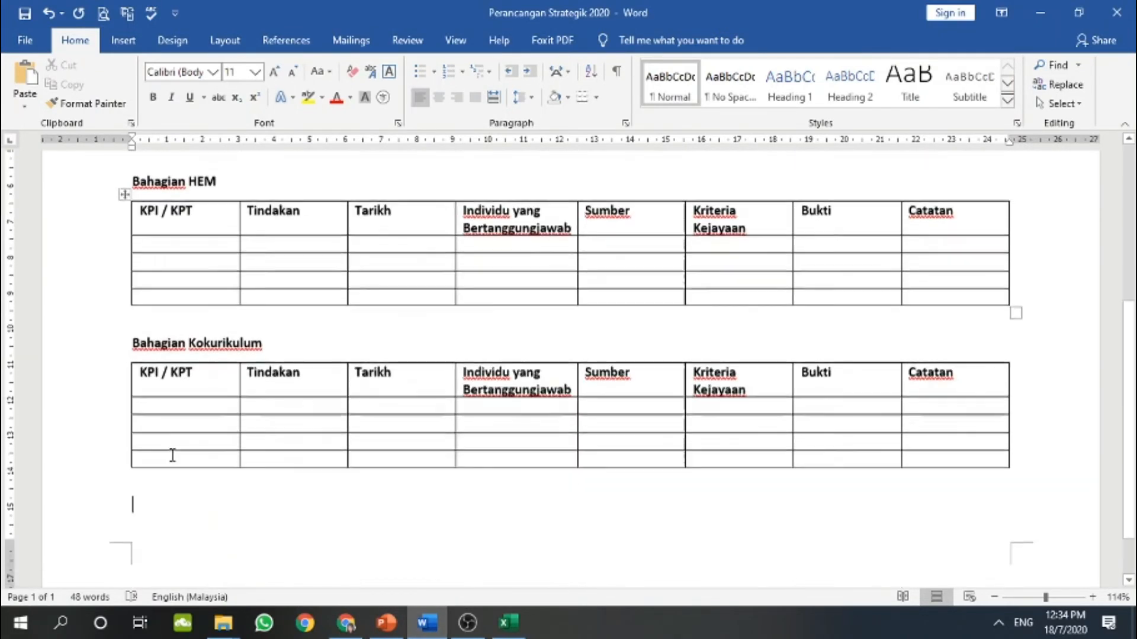
scroll(162, 338, up, 3)
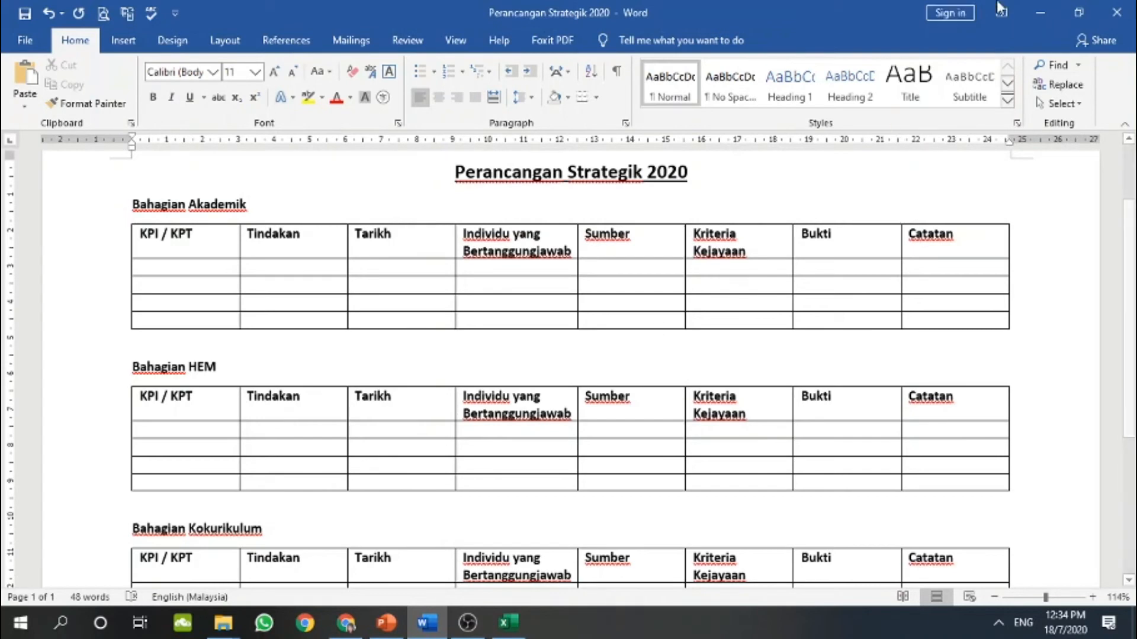
click(1041, 10)
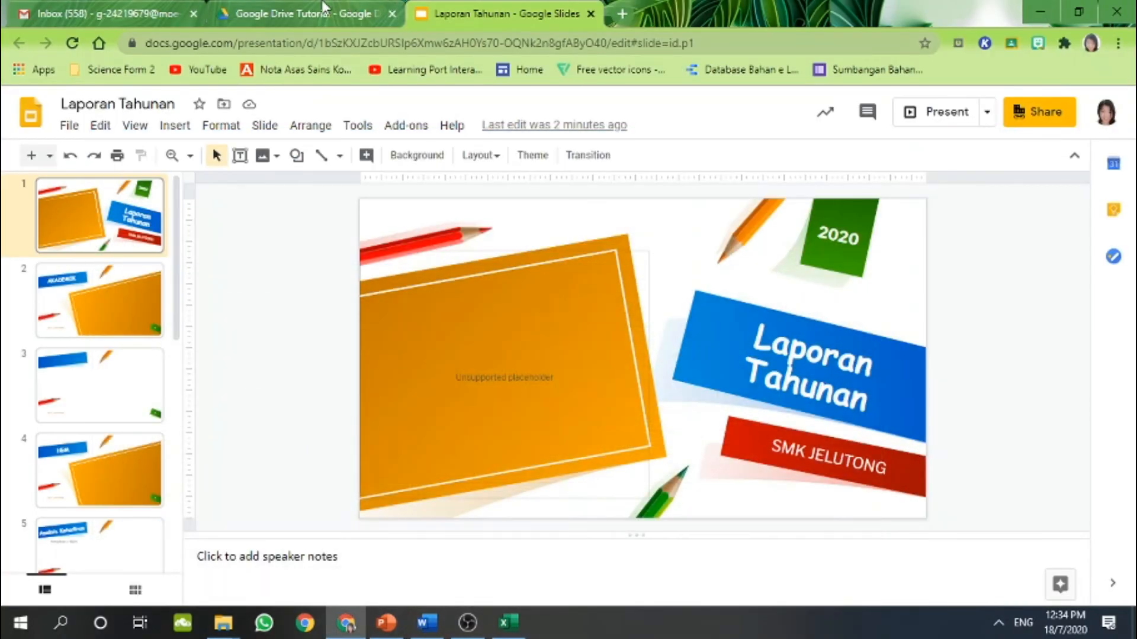
Upload Perancangan Strategik 2020.docx into the Google Drive Tutorial folder and select it
click(323, 12)
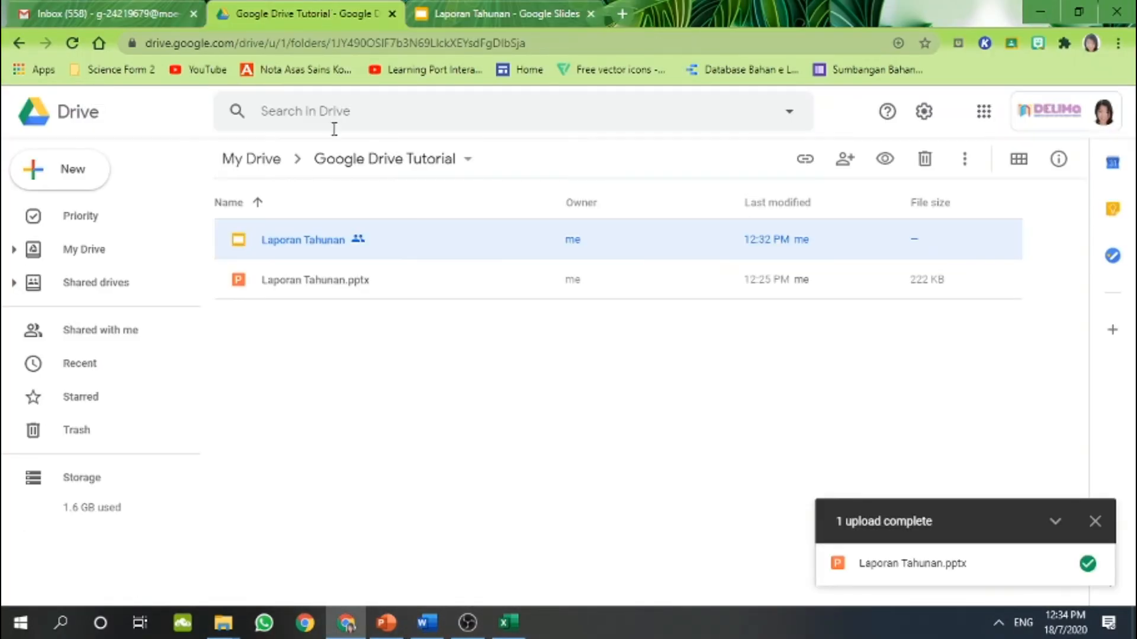
click(77, 180)
click(153, 231)
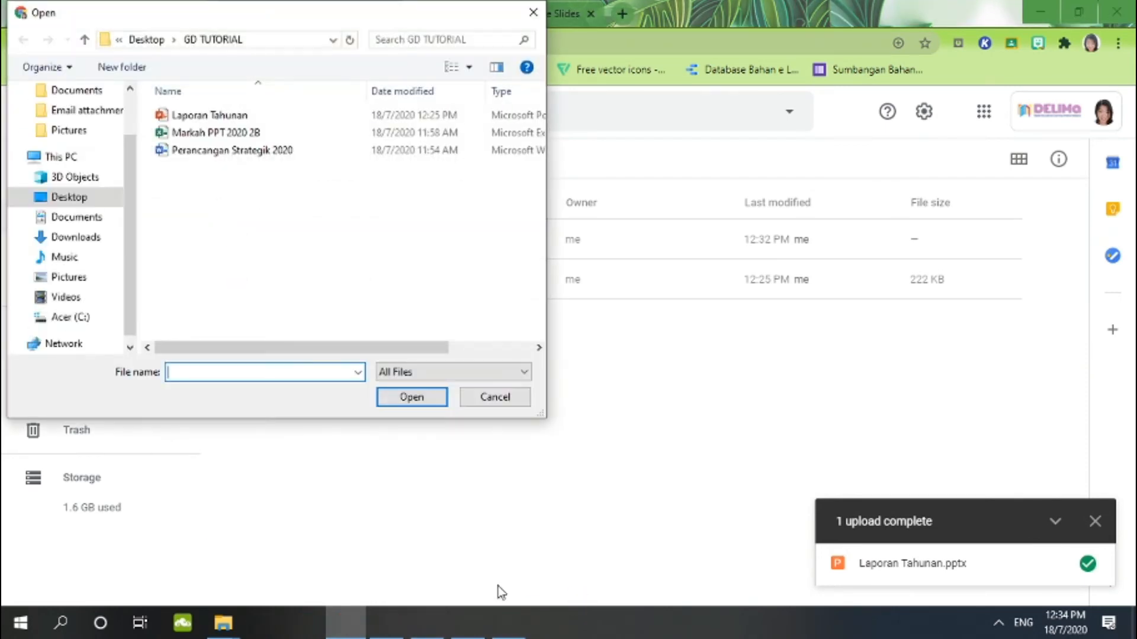
double_click(249, 152)
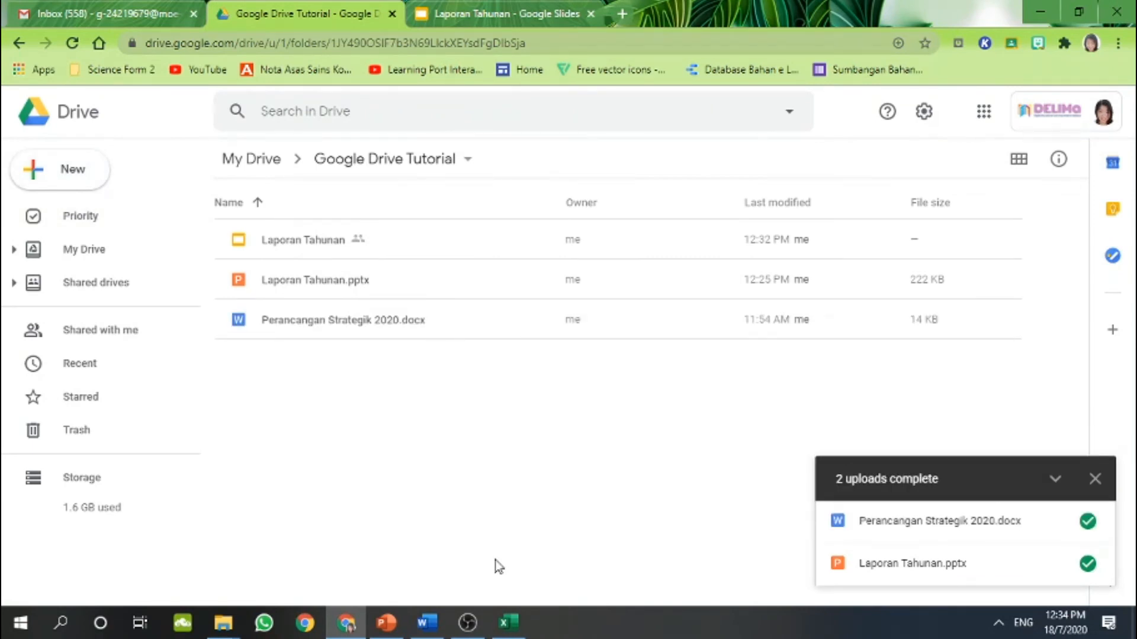
click(285, 322)
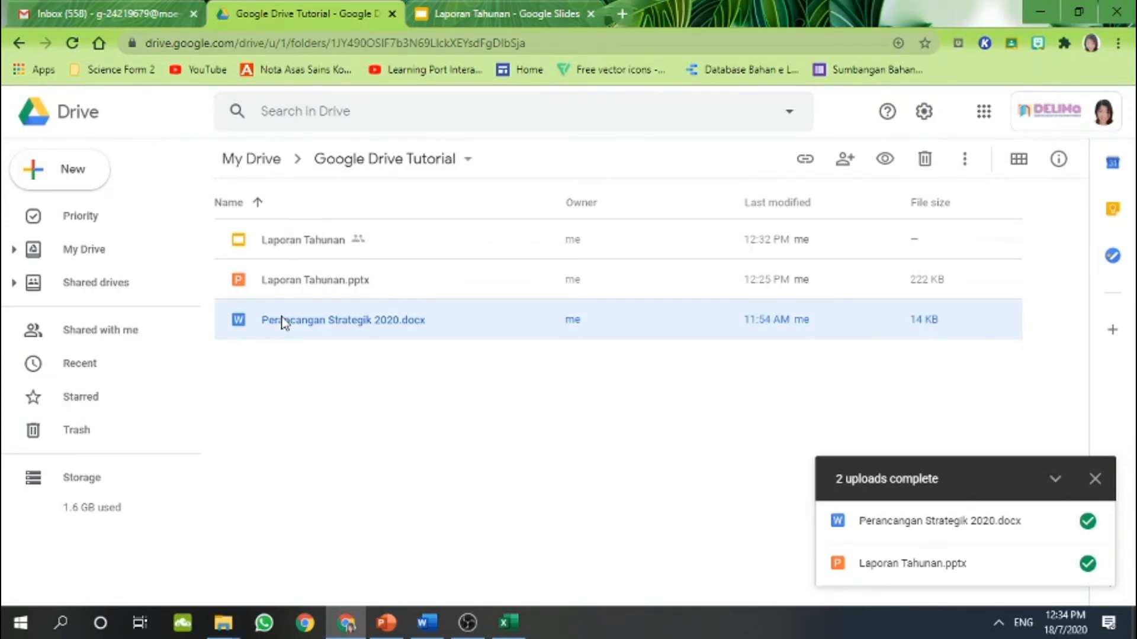
Open Perancangan Strategik 2020.docx with Google Docs and save it as a native Google Doc
right_click(282, 323)
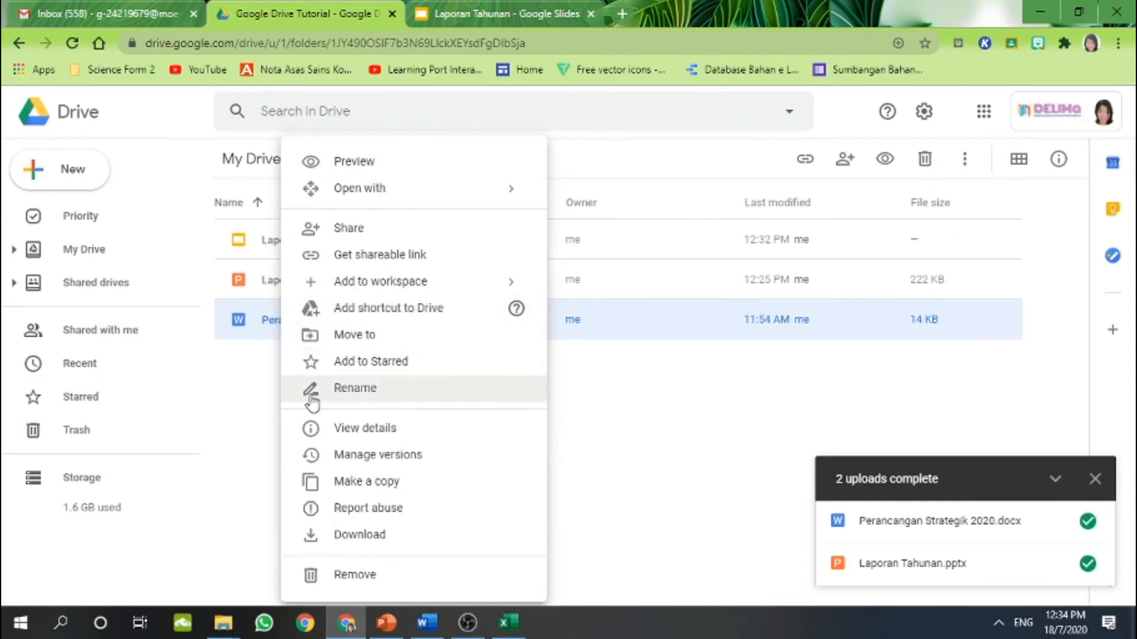
mouse_move(441, 196)
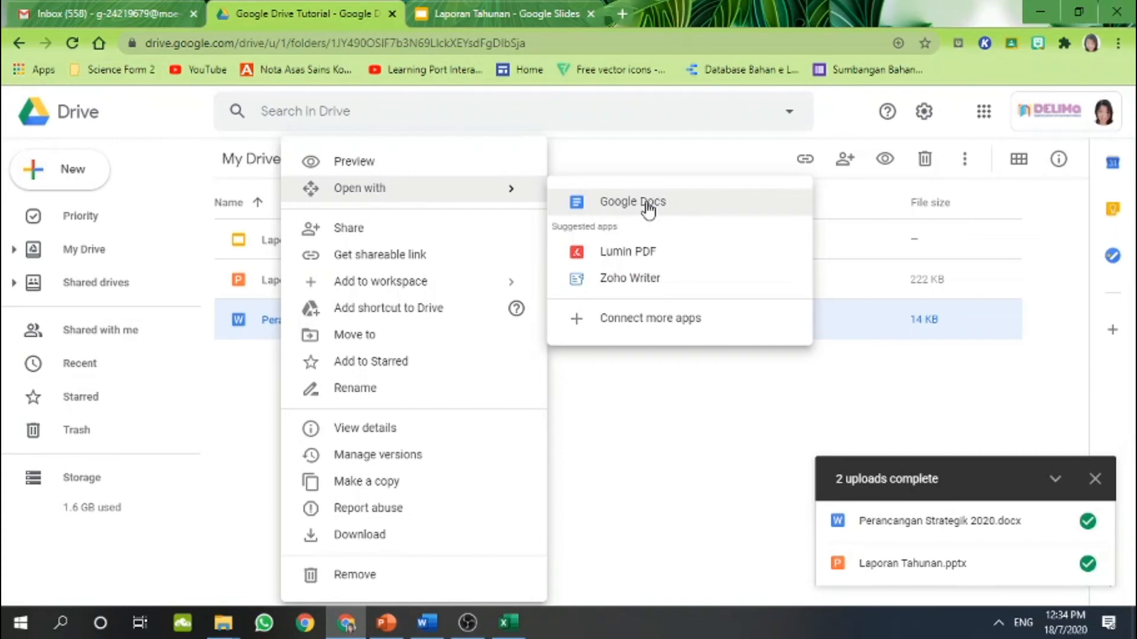
click(646, 203)
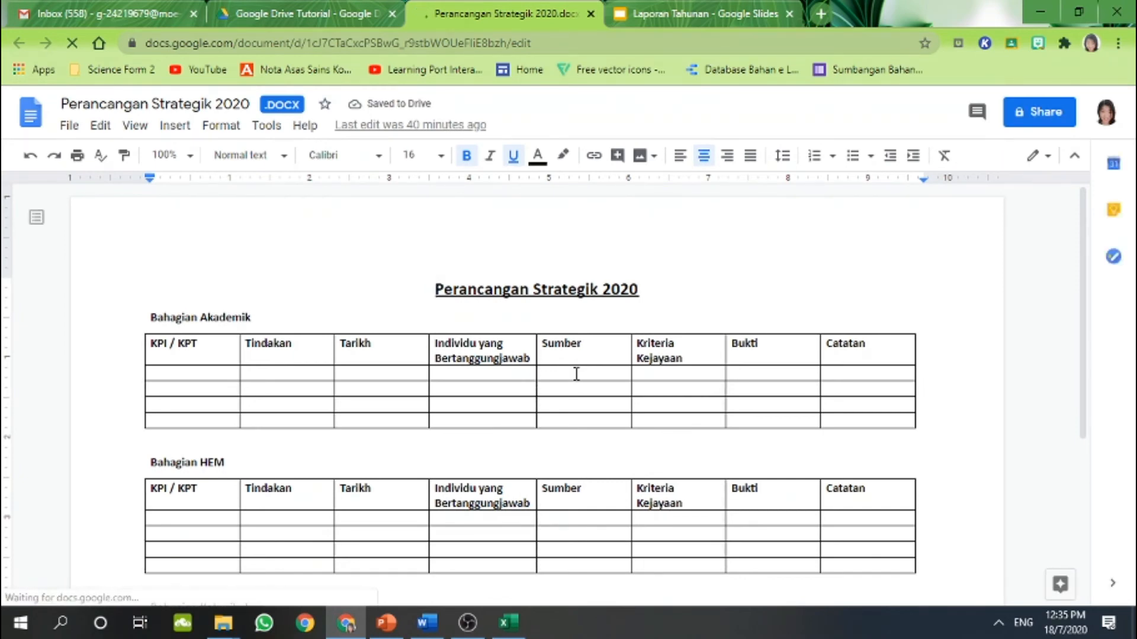
scroll(576, 373, down, 5)
scroll(576, 374, up, 3)
scroll(576, 373, up, 2)
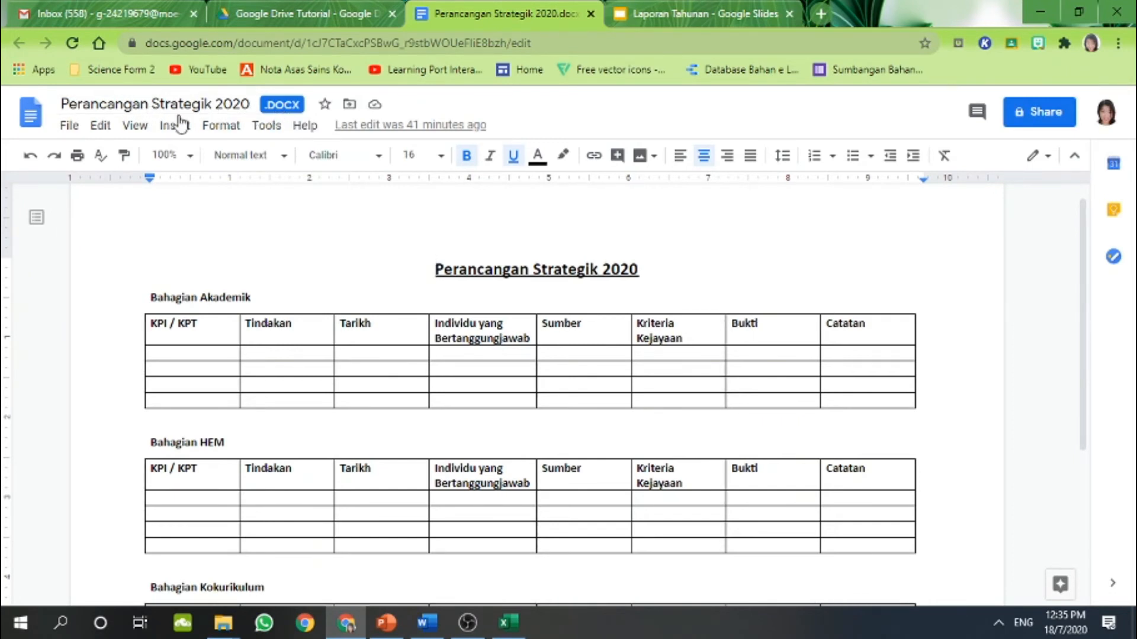
click(70, 126)
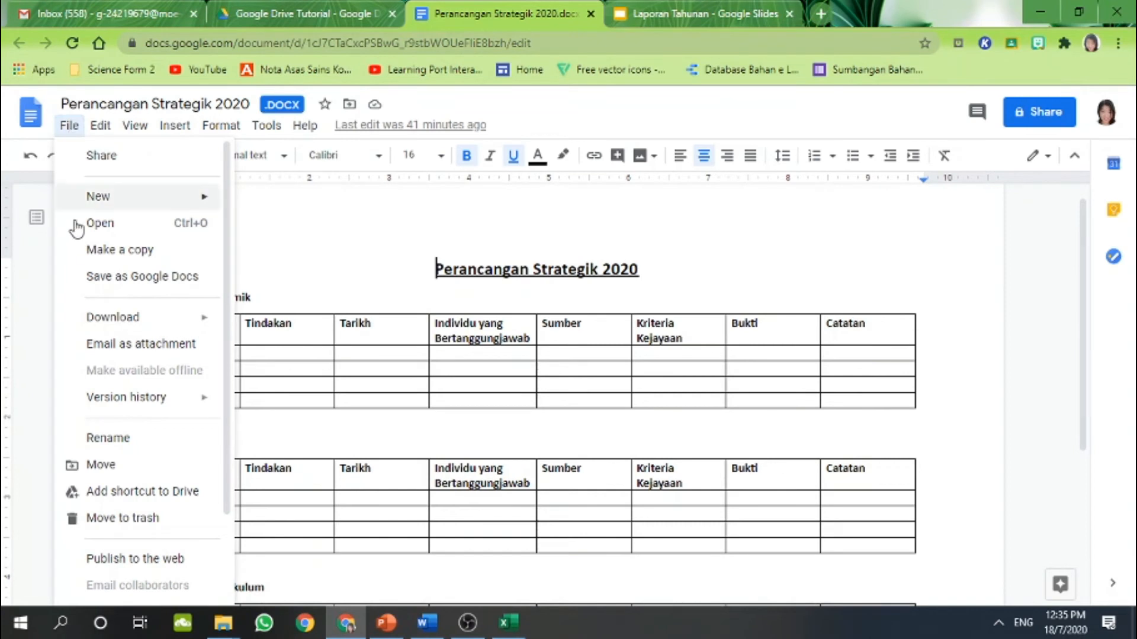
click(98, 277)
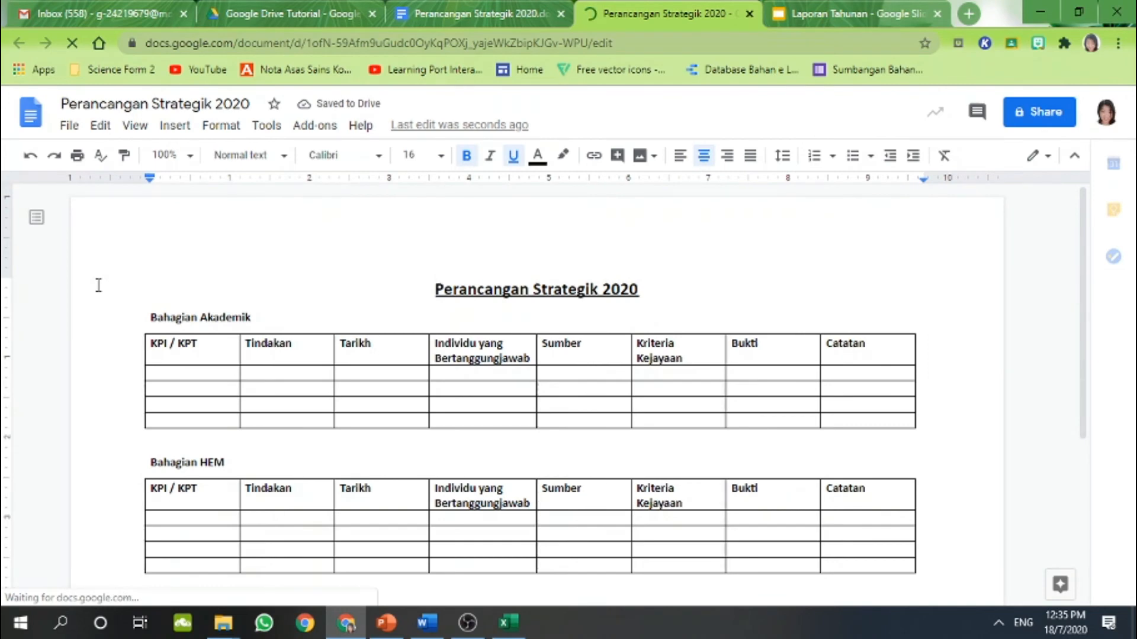
Give anyone at Ministry Of Education Malaysia with the link Editor access to the document
right_click(876, 183)
click(1036, 109)
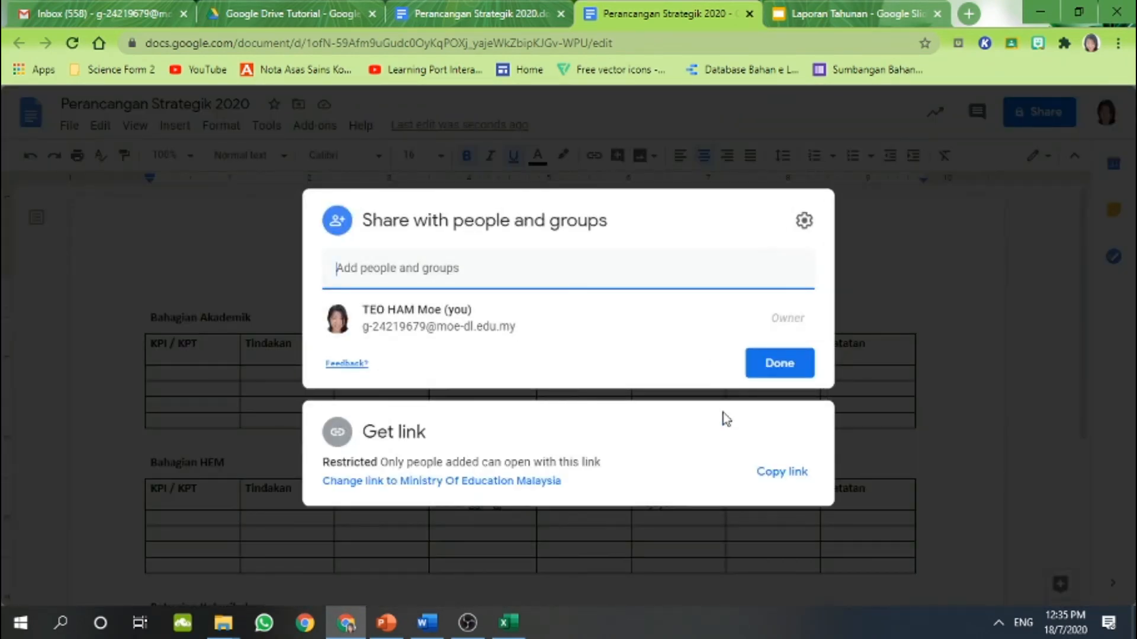
click(499, 481)
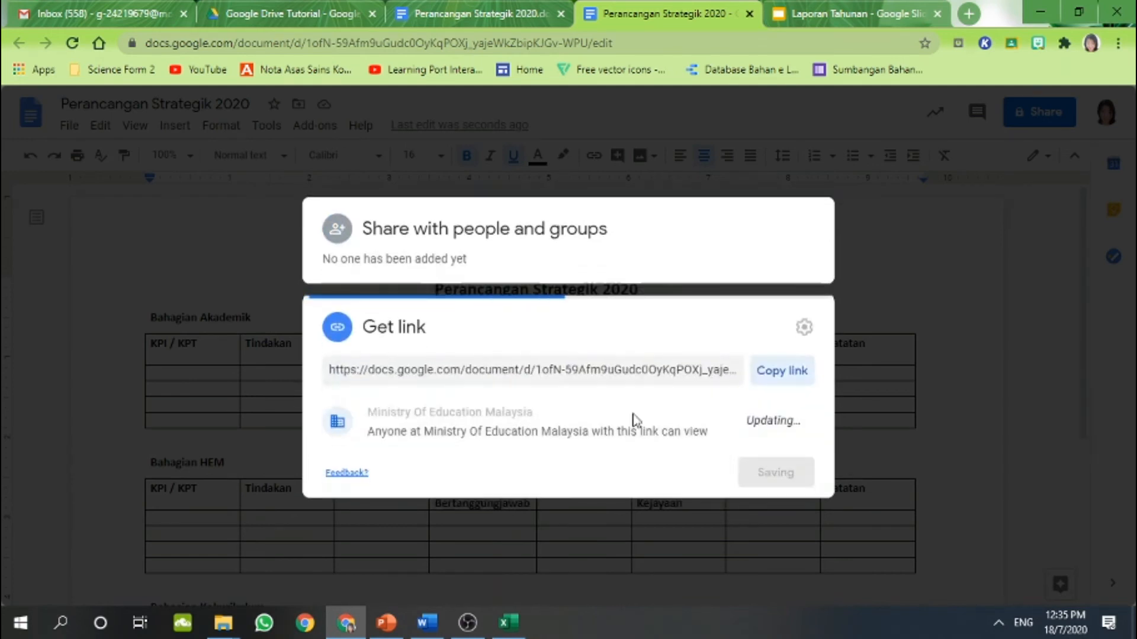
click(526, 422)
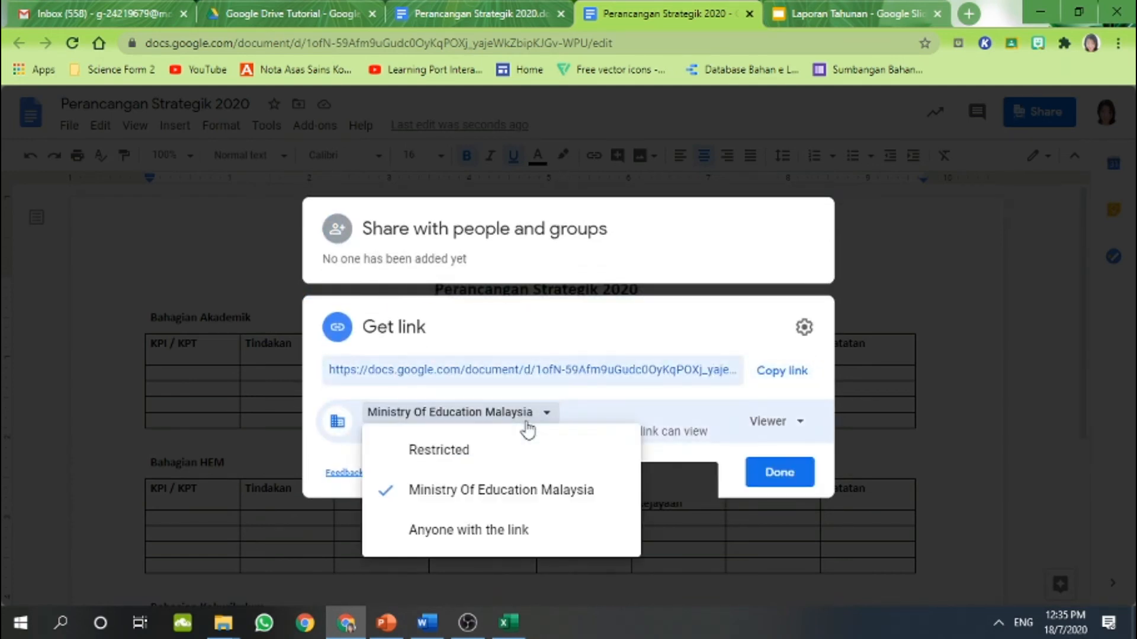
click(528, 428)
click(772, 422)
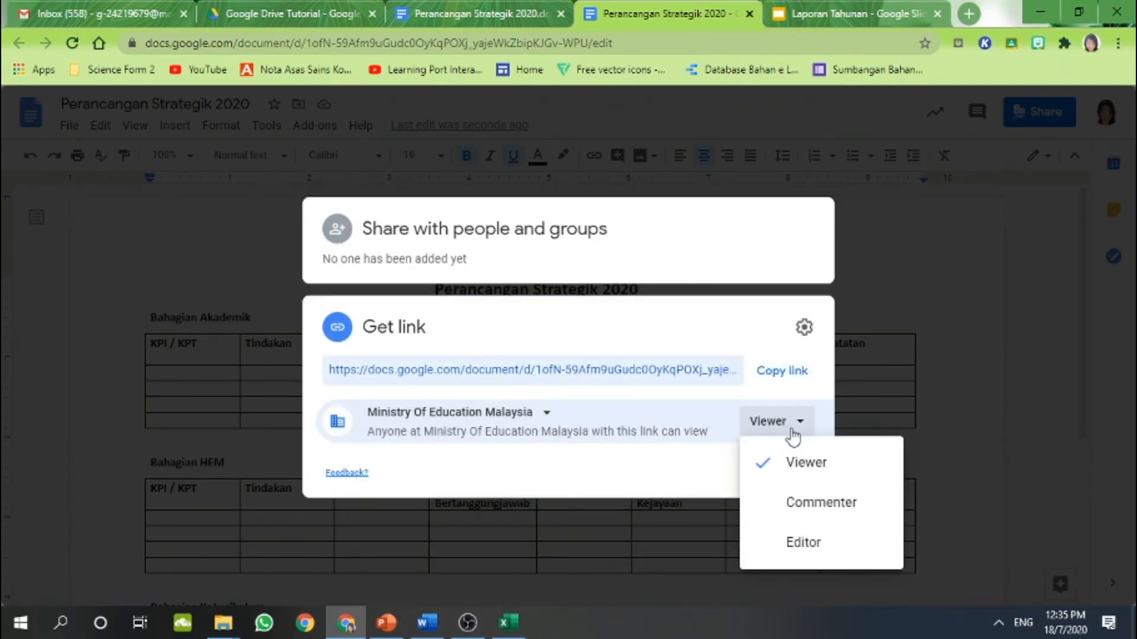
click(802, 543)
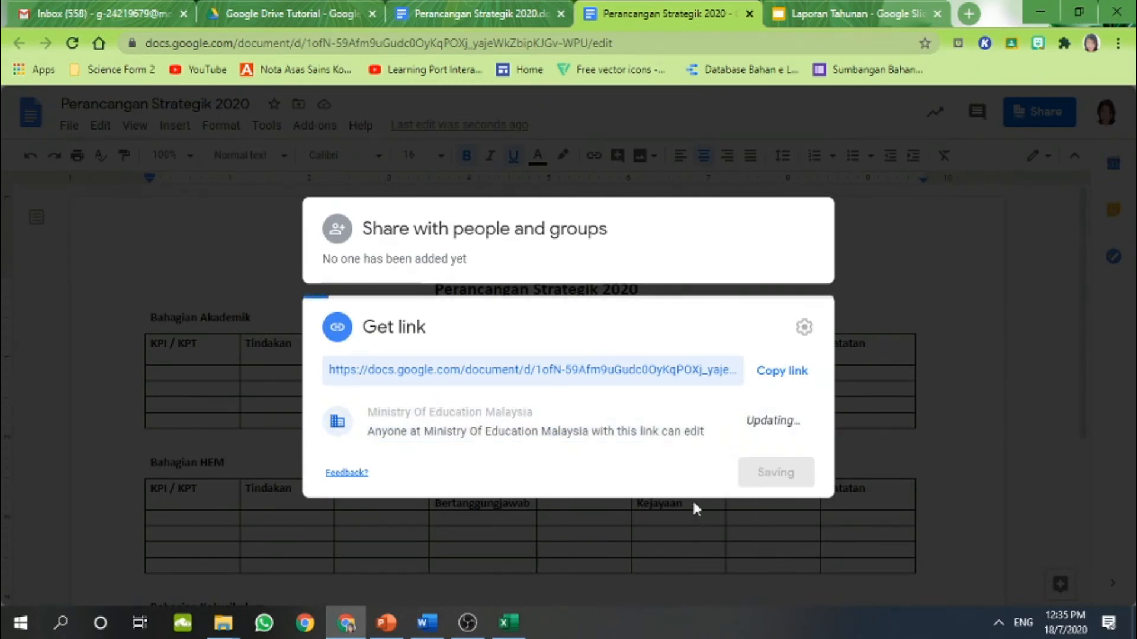
Copy the document's share link and close the sharing settings
click(779, 373)
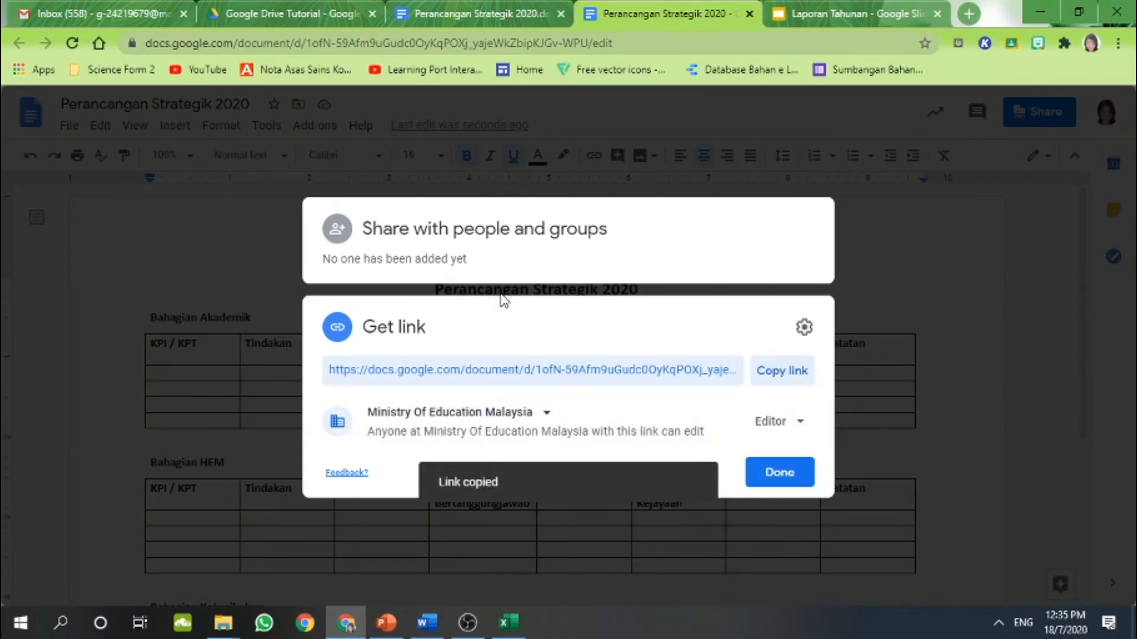
click(775, 472)
scroll(533, 426, down, 5)
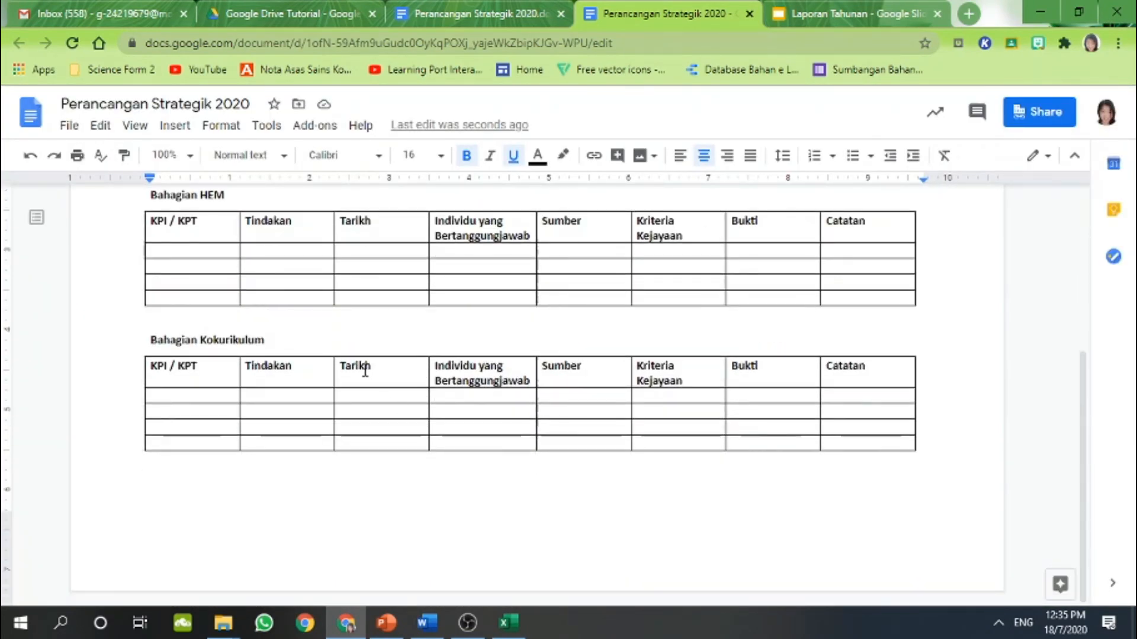
scroll(364, 371, up, 3)
scroll(328, 297, down, 2)
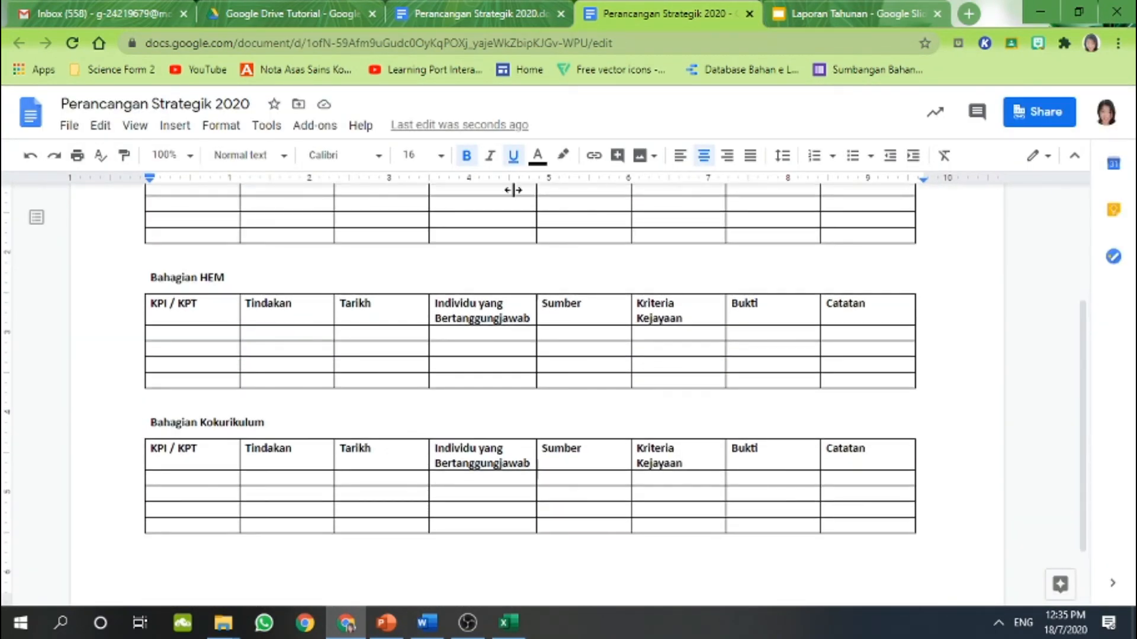
scroll(455, 427, up, 4)
scroll(330, 381, down, 2)
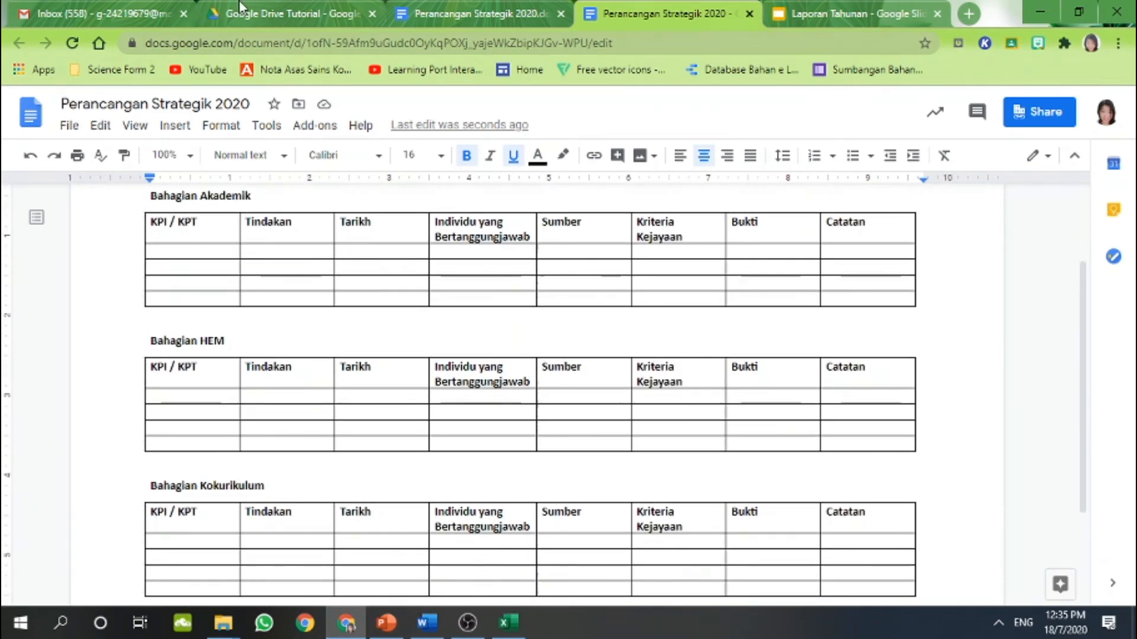
Select the converted Perancangan Strategik 2020 in Drive, then bring up the Markah PPT 2020 2B workbook in Excel
click(249, 13)
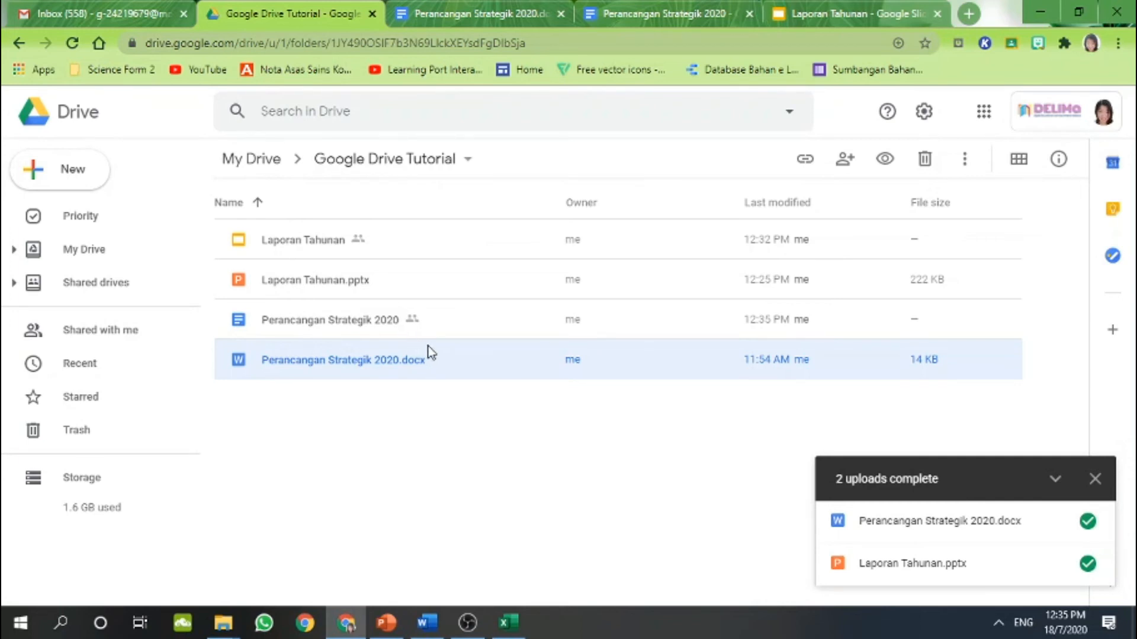
click(240, 321)
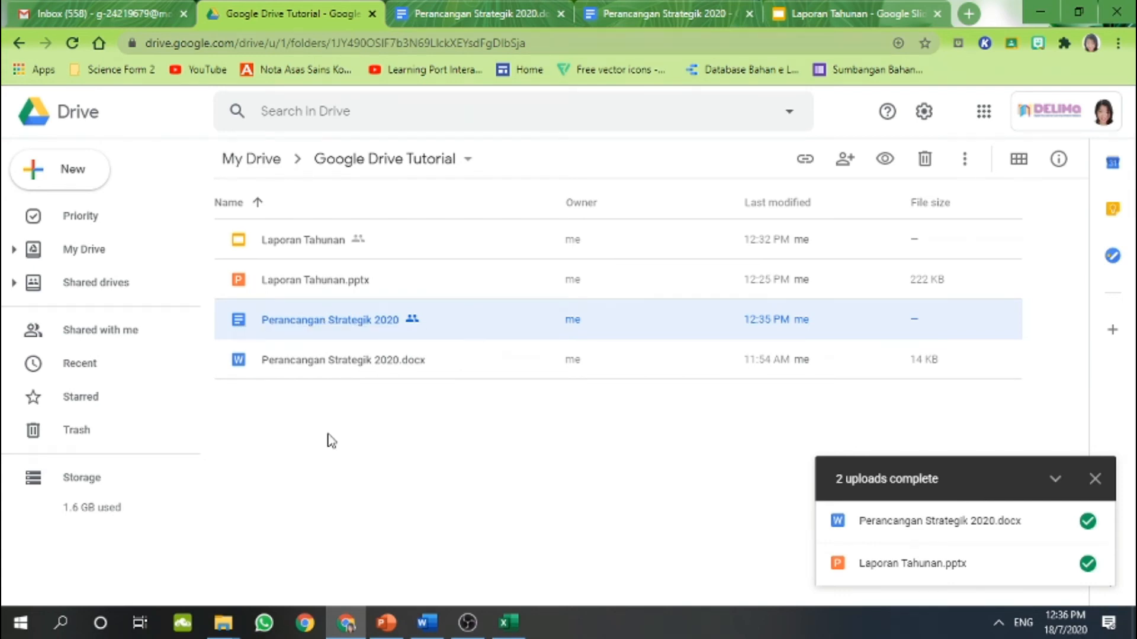
click(510, 623)
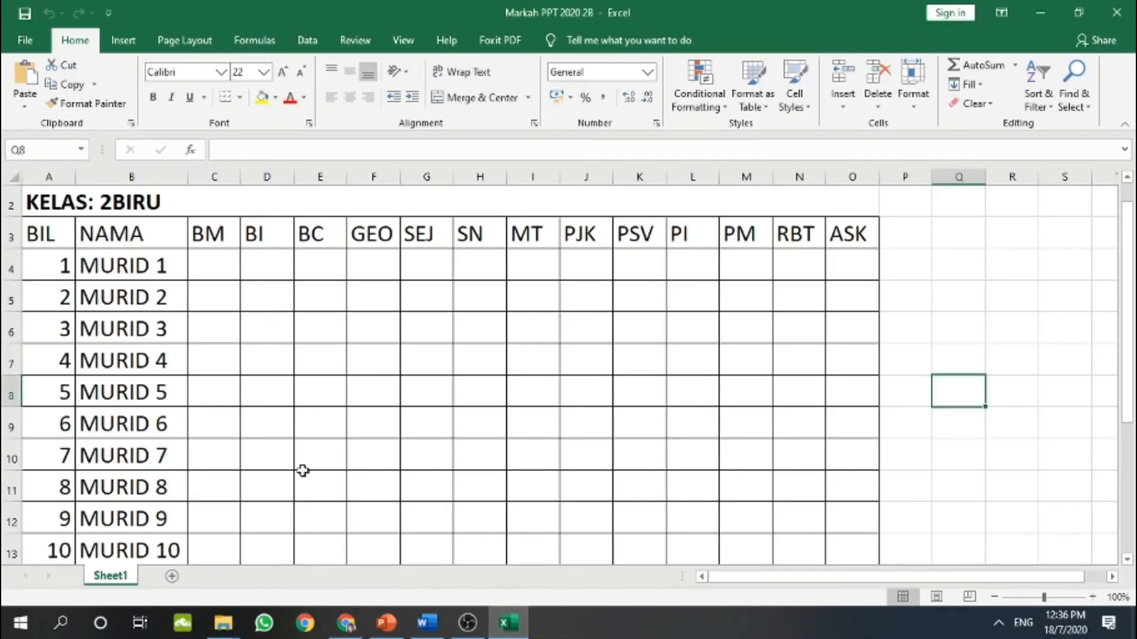
Check the 2BIRU mark sheet's title row, then minimise Excel to return to Drive
scroll(303, 470, up, 1)
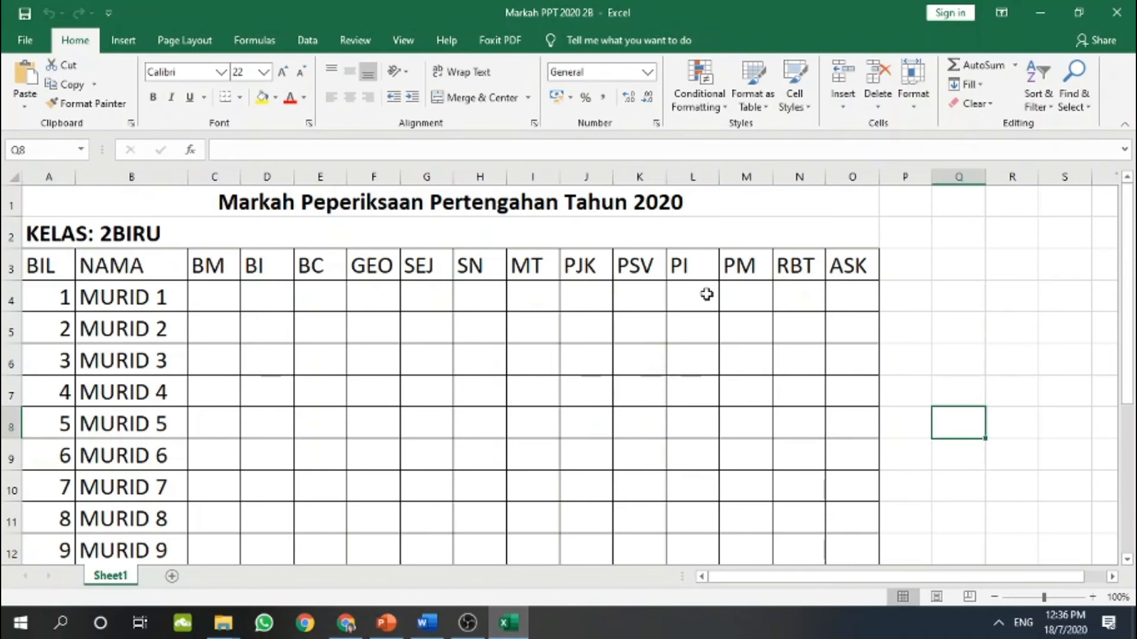
scroll(706, 294, down, 1)
scroll(706, 295, up, 1)
click(1040, 12)
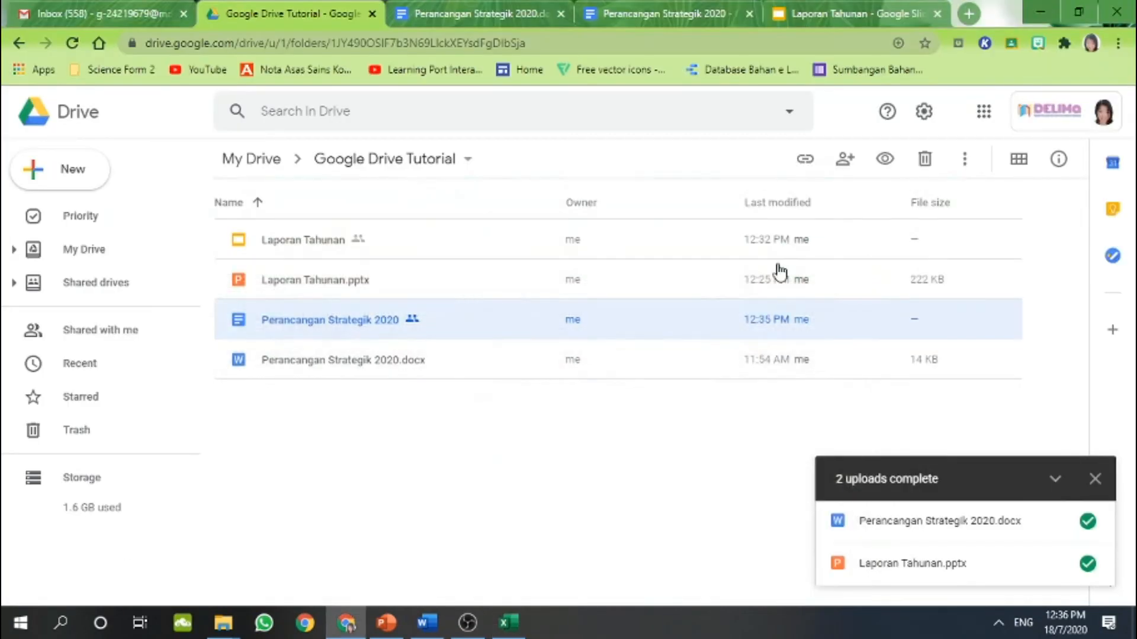
Abandon a new folder, then upload Markah PPT 2020 2B.xlsx into the Google Drive Tutorial folder and select it
click(75, 167)
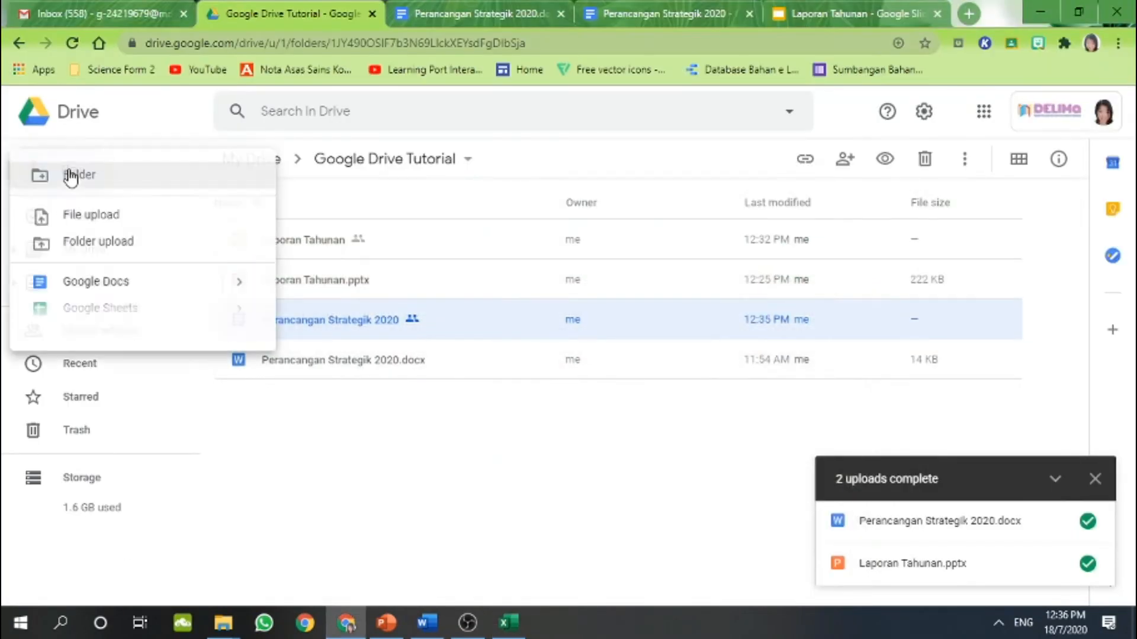
click(115, 178)
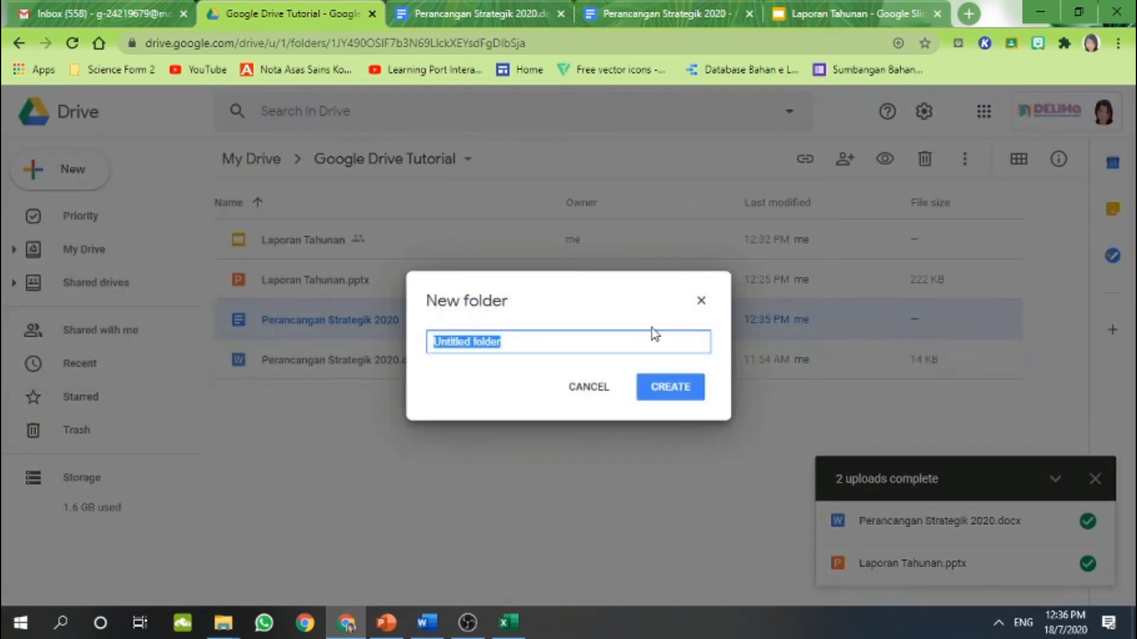
click(702, 301)
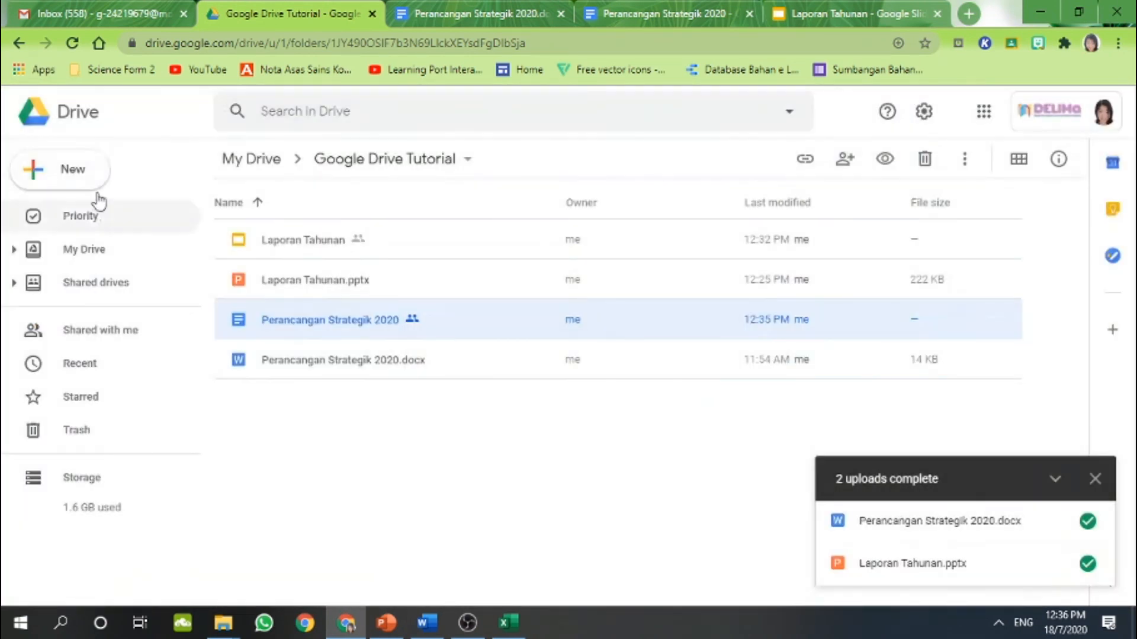
click(74, 173)
click(131, 218)
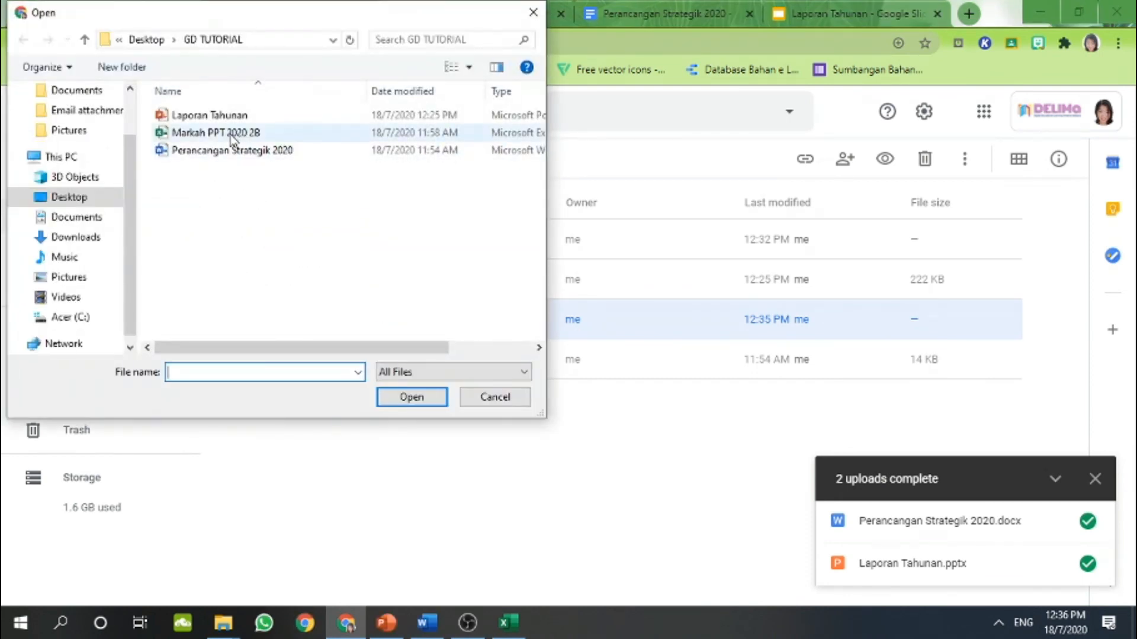
double_click(232, 134)
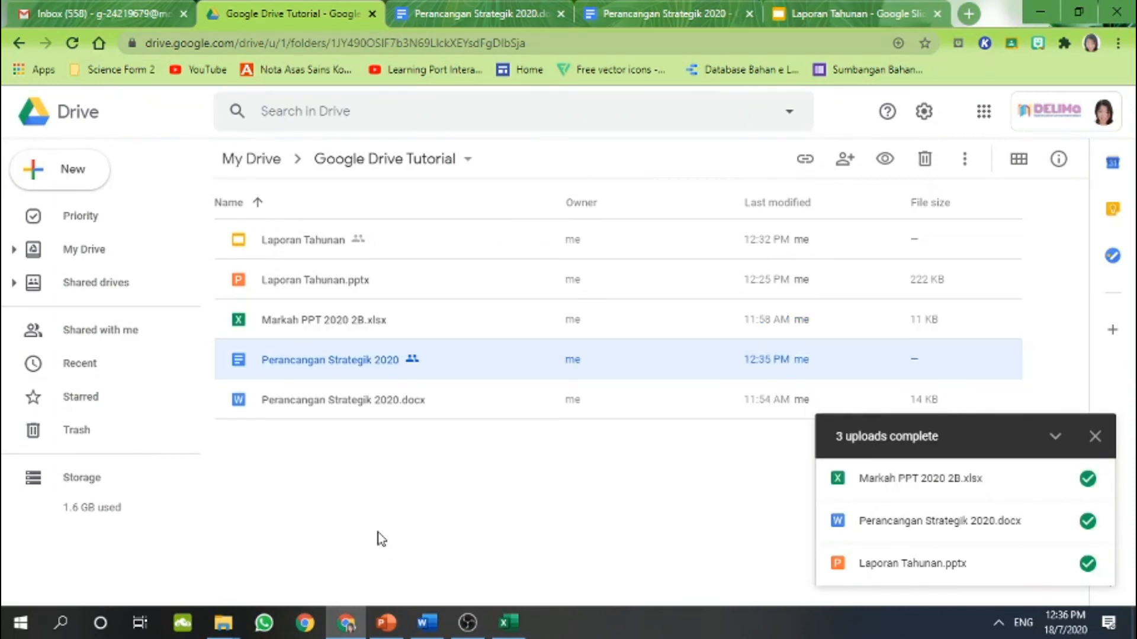
click(300, 324)
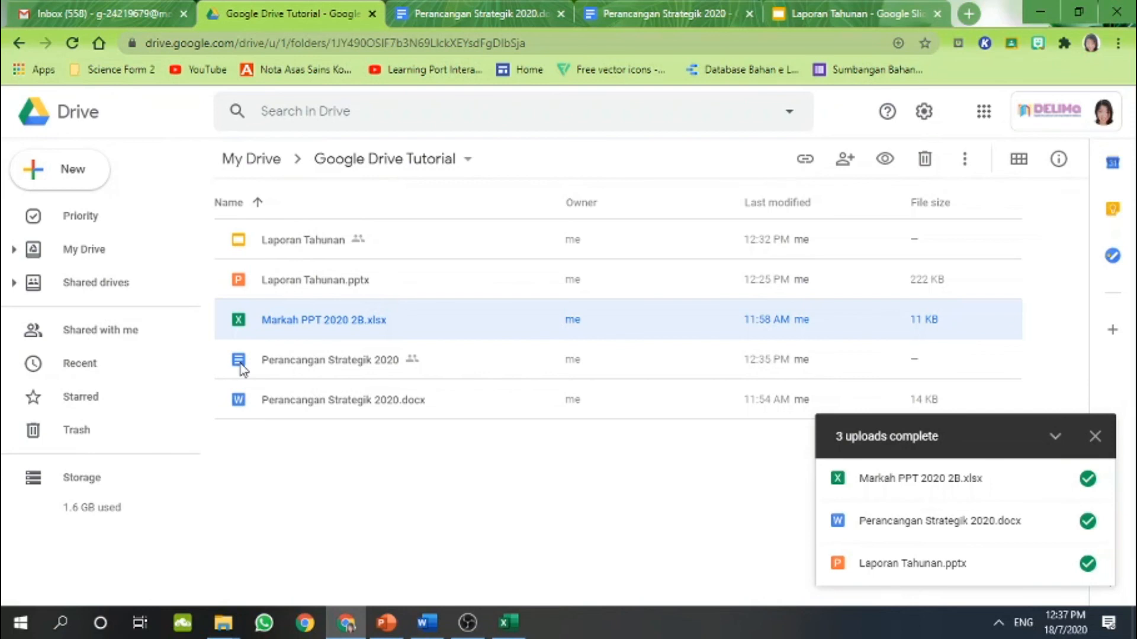
Open Markah PPT 2020 2B.xlsx with Google Sheets and save a native Google Sheets copy
right_click(258, 330)
mouse_move(370, 195)
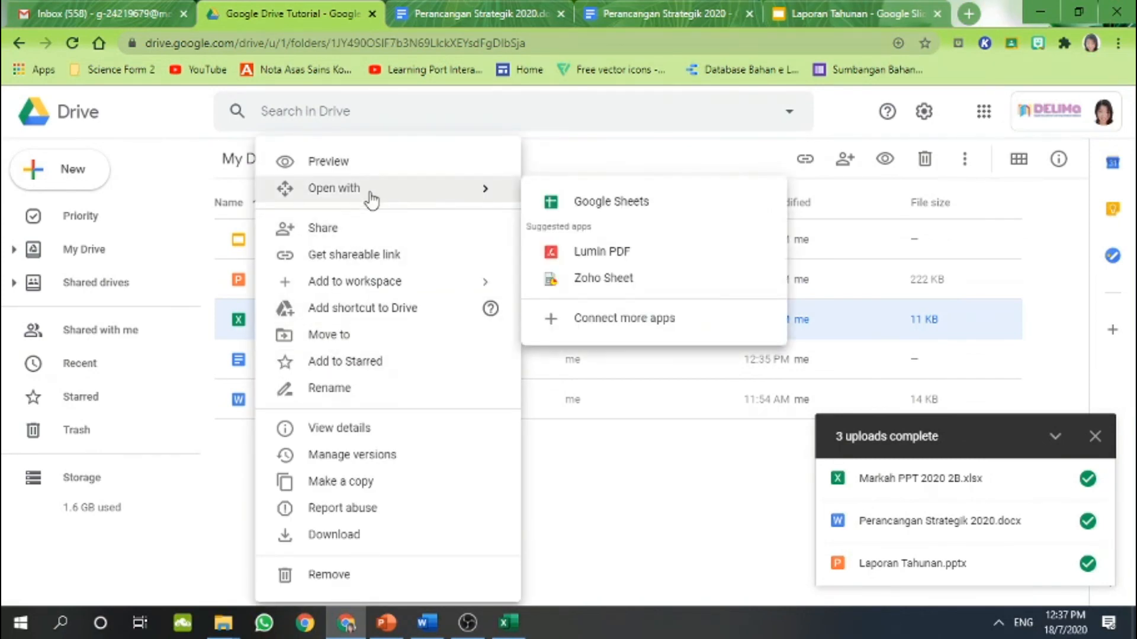
click(580, 203)
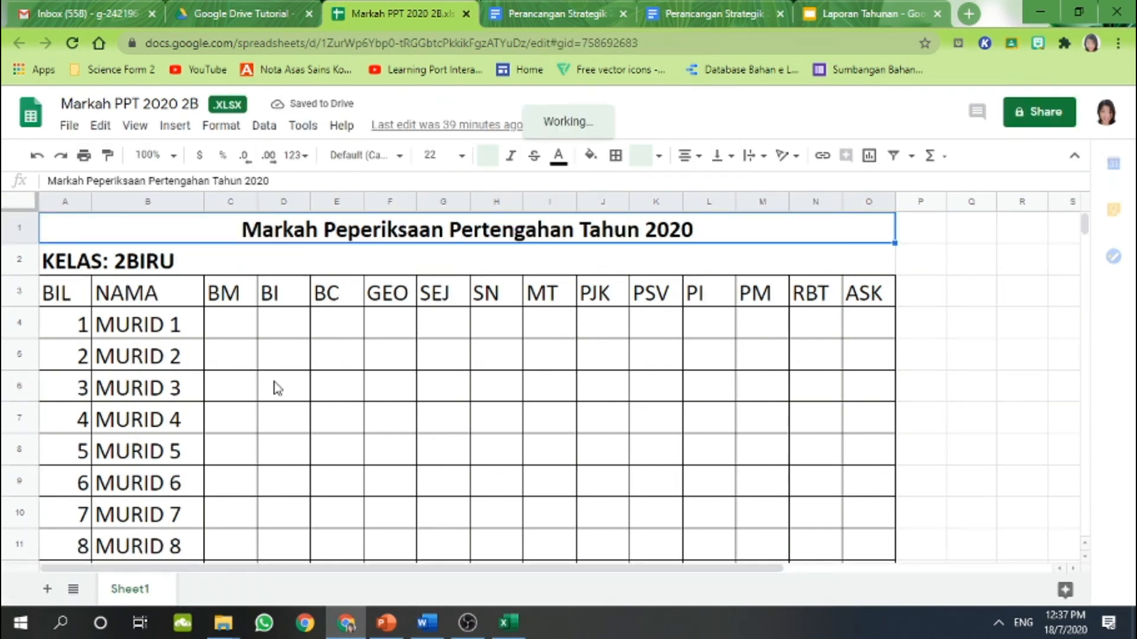
click(69, 126)
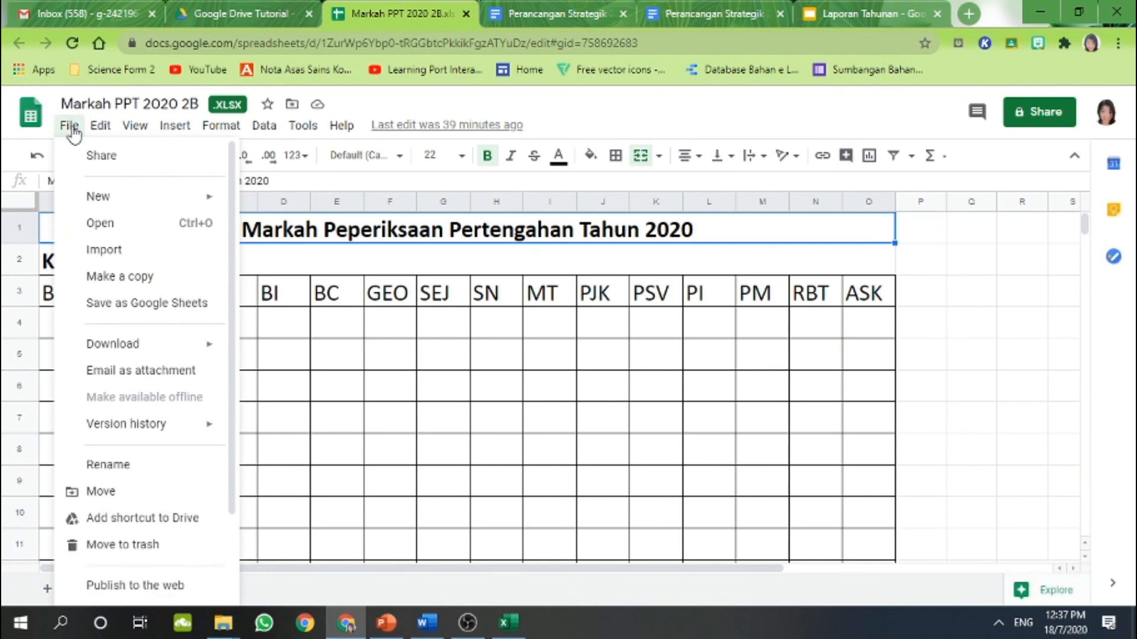
click(116, 305)
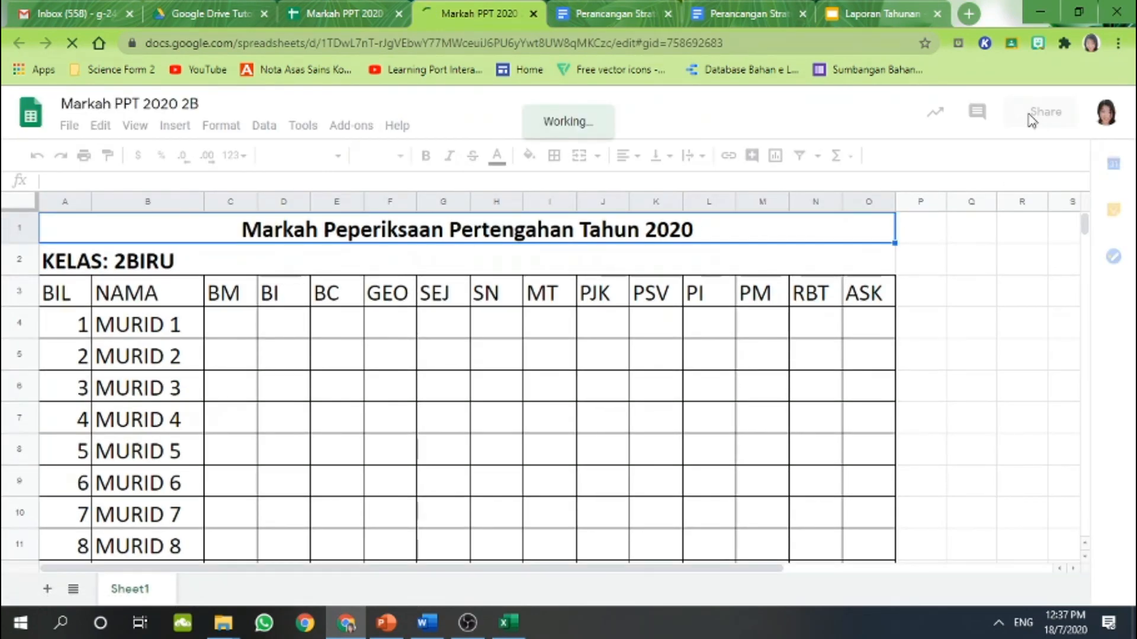
Give Ministry Of Education Malaysia link holders Editor access to the sheet and copy its link
click(1030, 118)
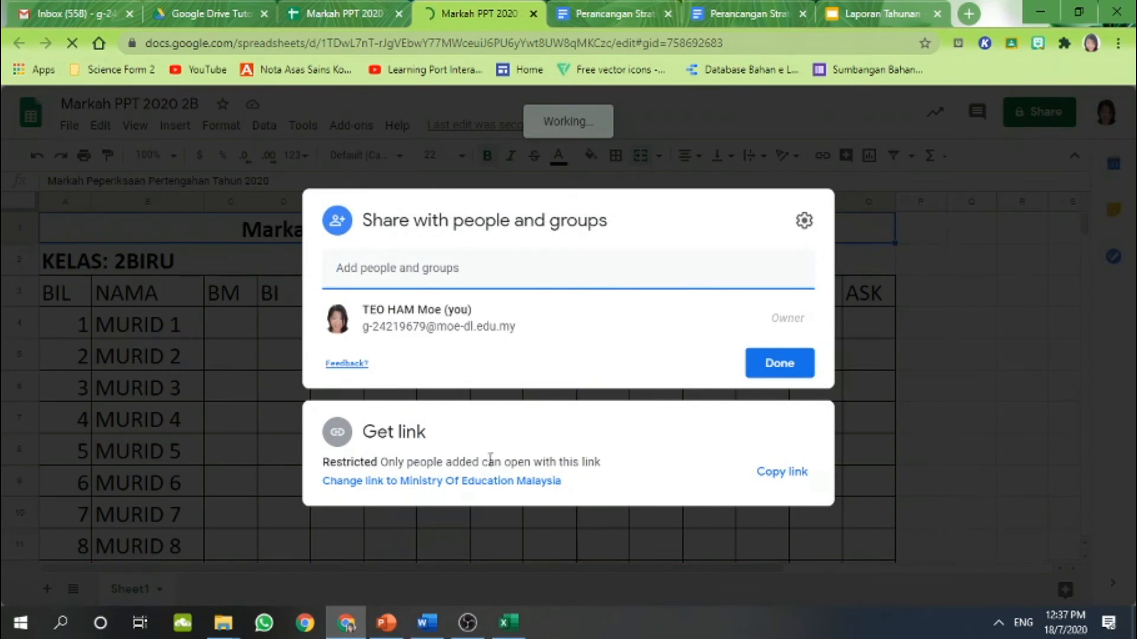
click(482, 490)
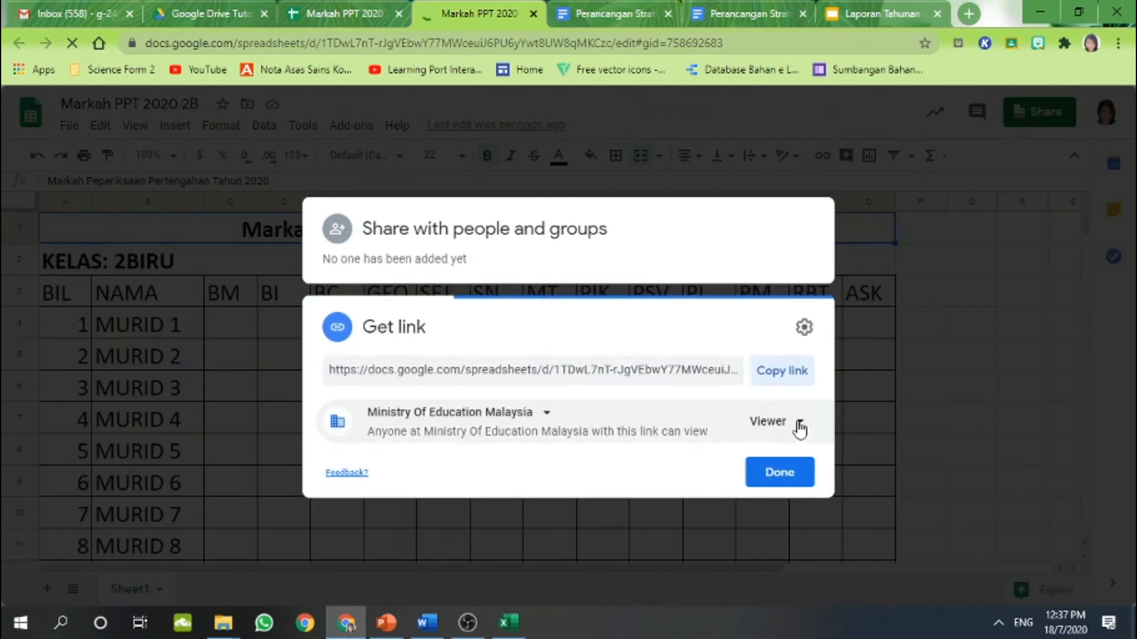
click(788, 434)
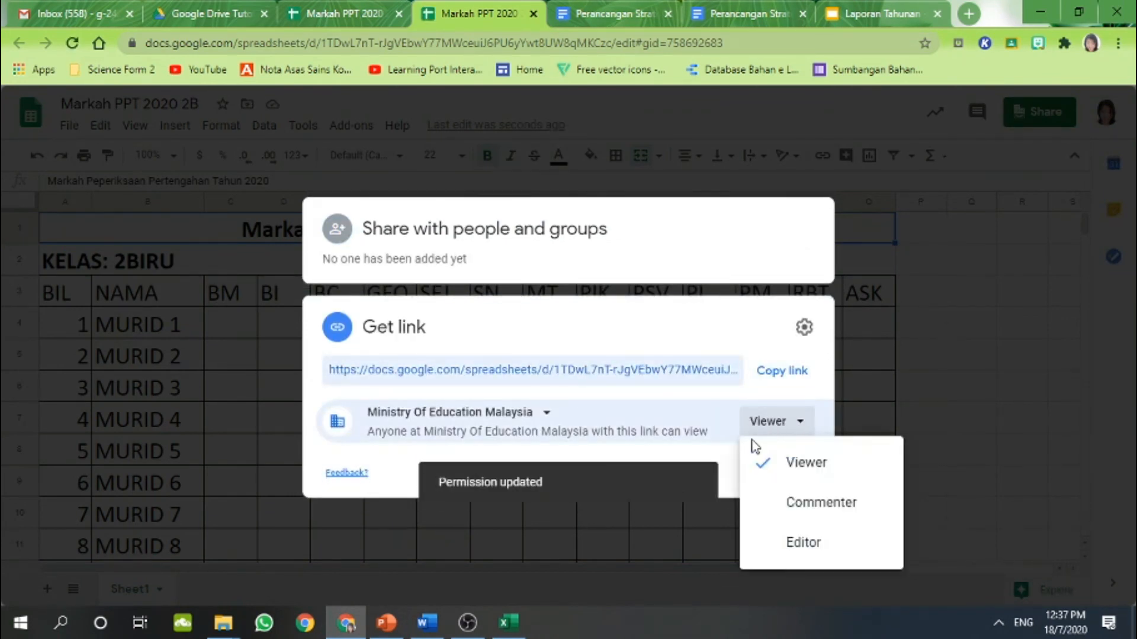
click(785, 538)
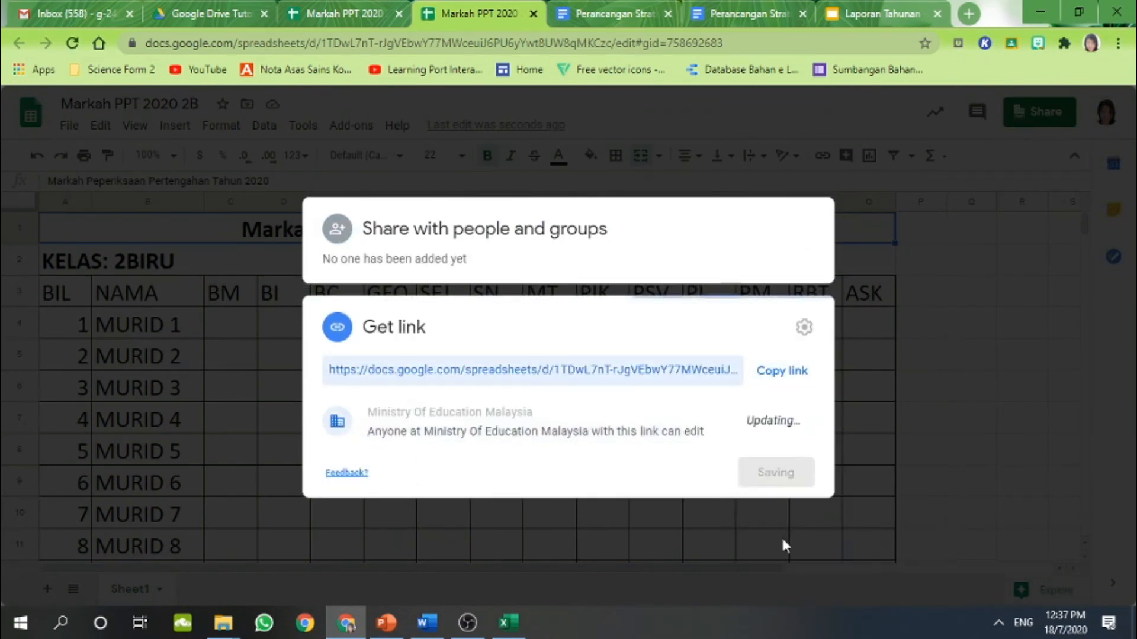
click(778, 373)
click(779, 472)
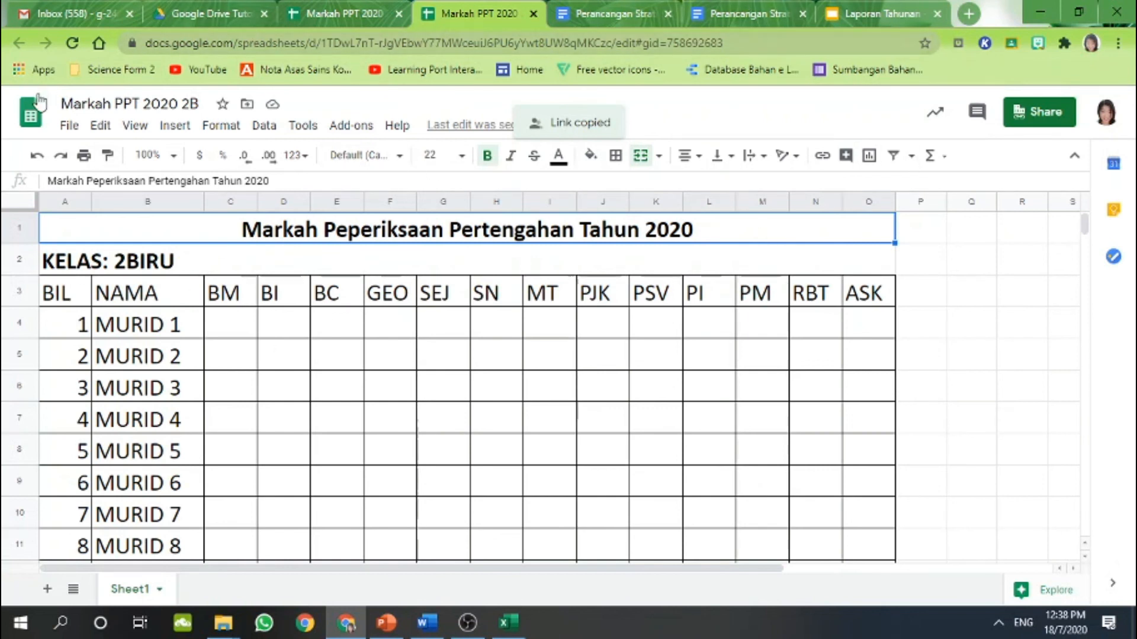
Look over the File > Download formats and close the menu without exporting
click(59, 125)
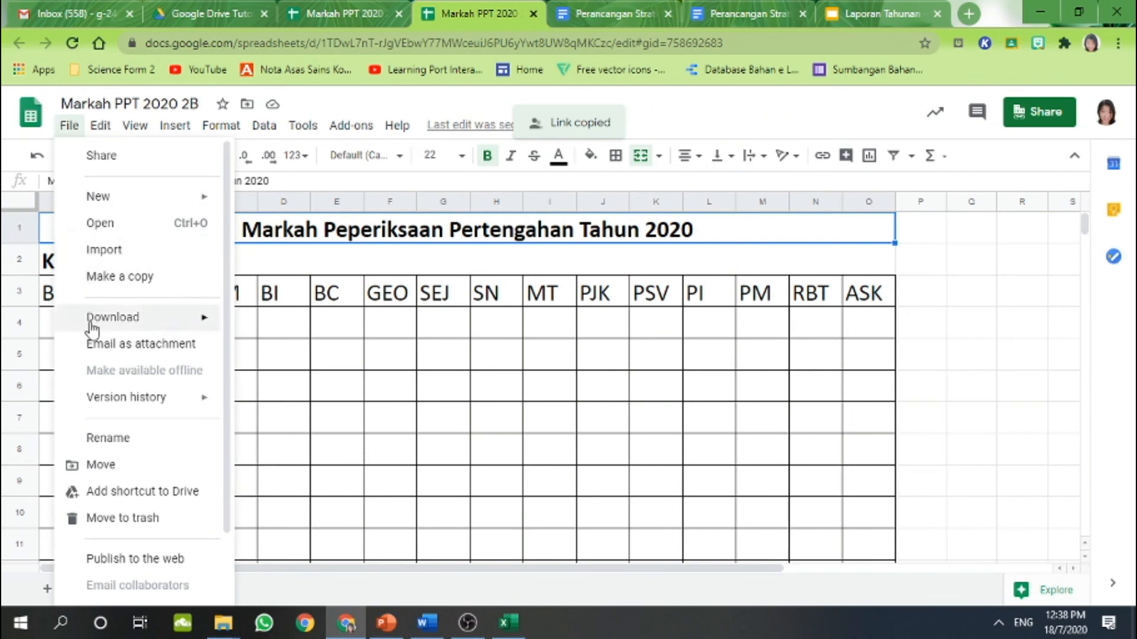
mouse_move(92, 328)
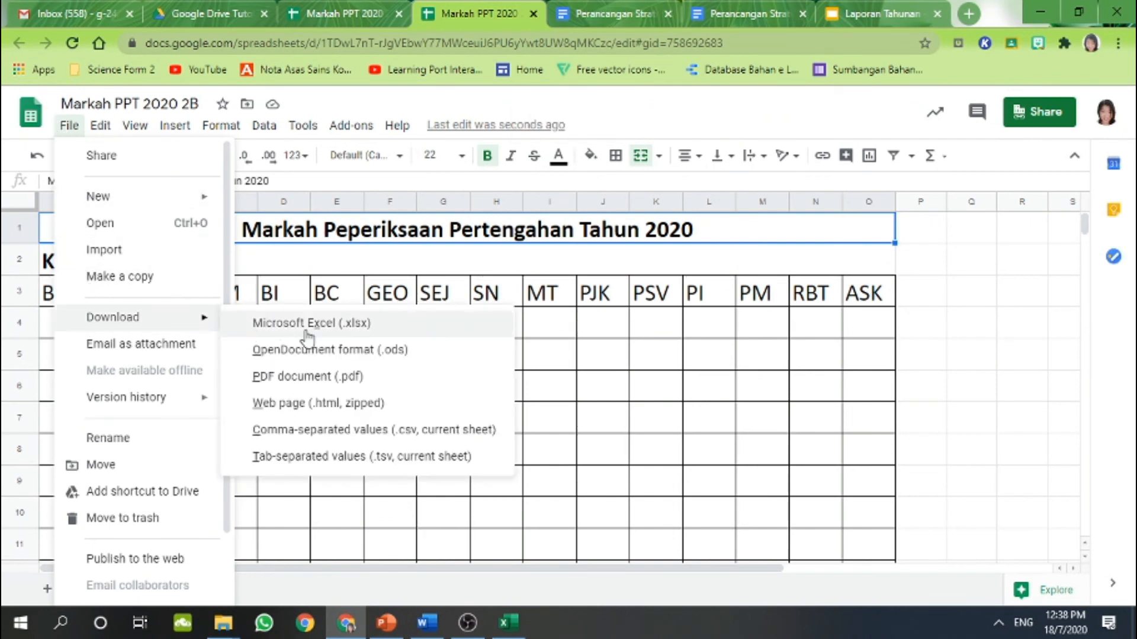
click(732, 391)
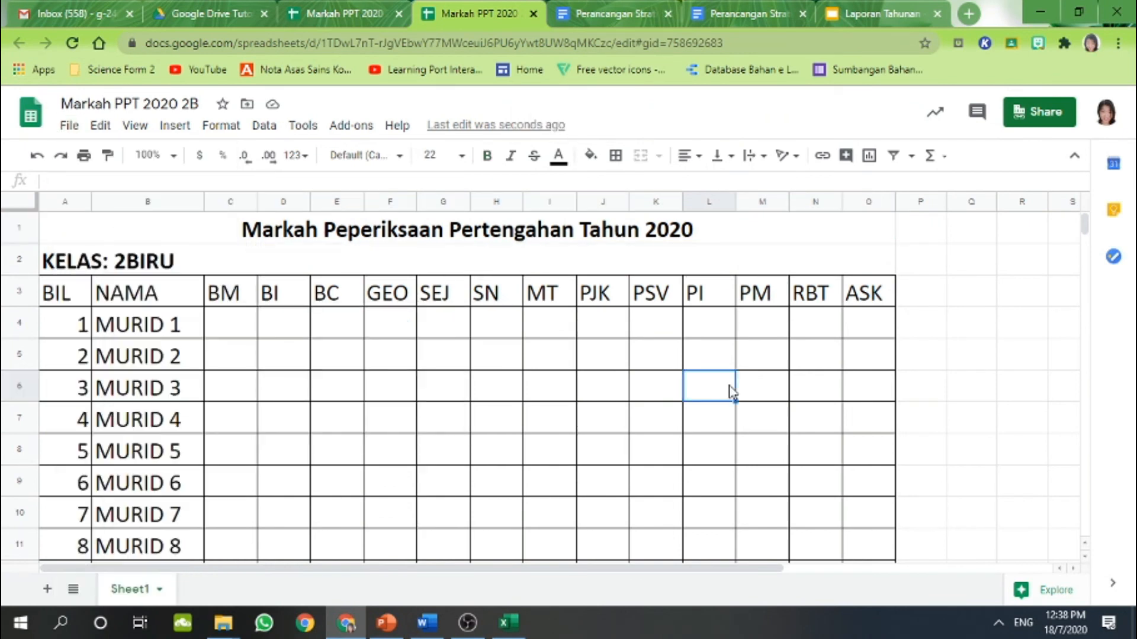